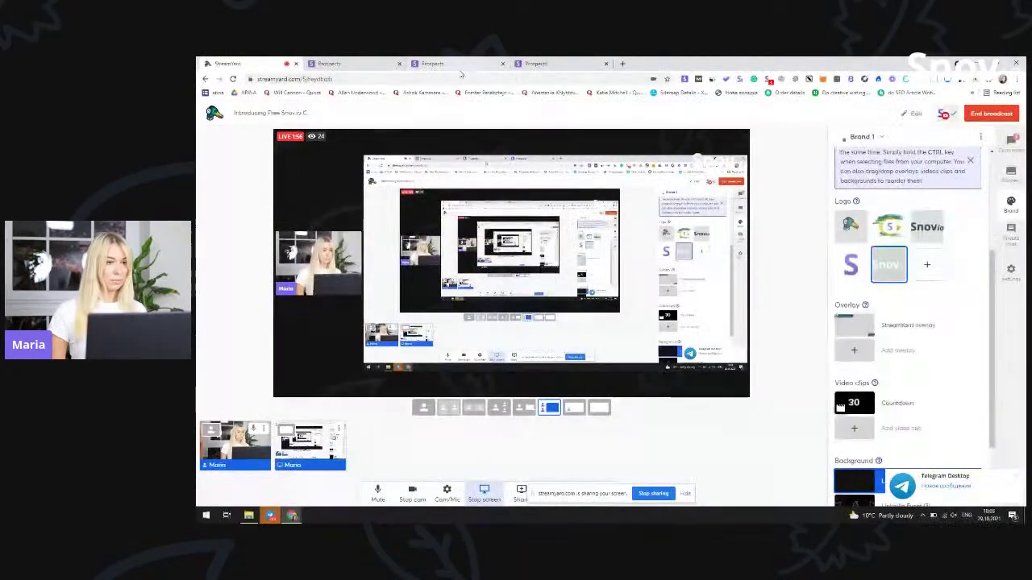
- Create deals for all 25 CRM deal 2 prospects in Pipeline at the Lead in stage
click(456, 64)
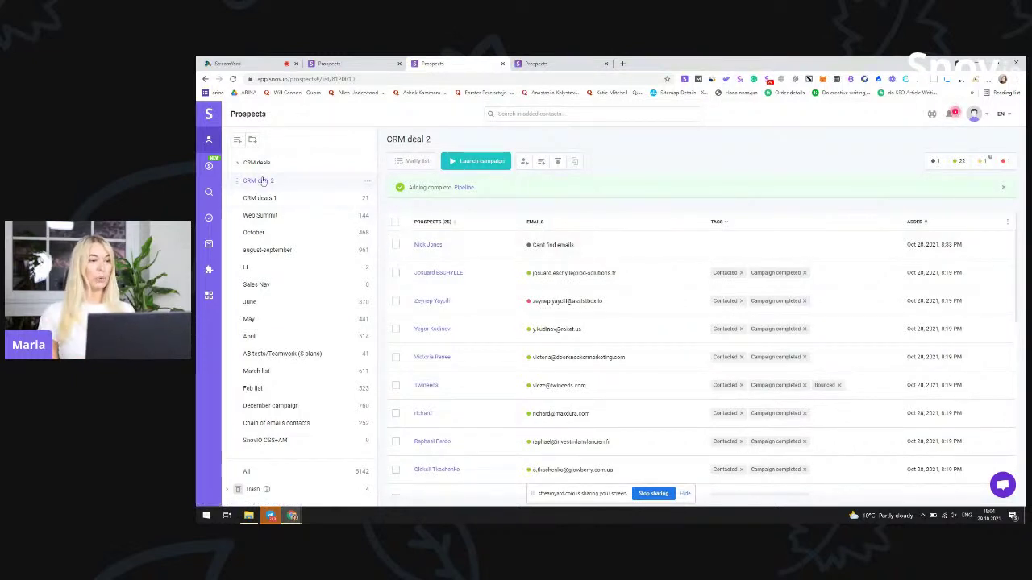
click(396, 222)
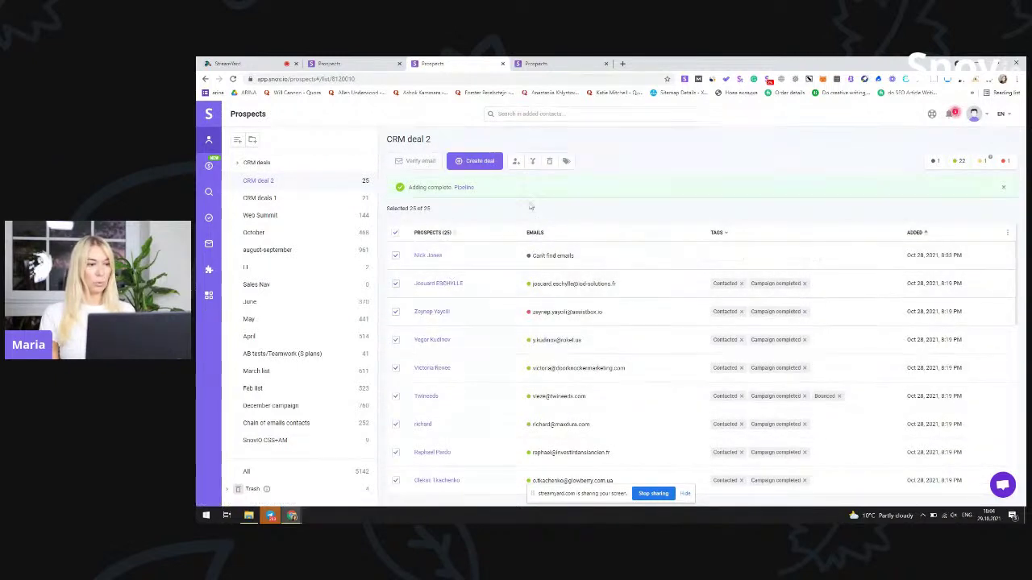
click(478, 166)
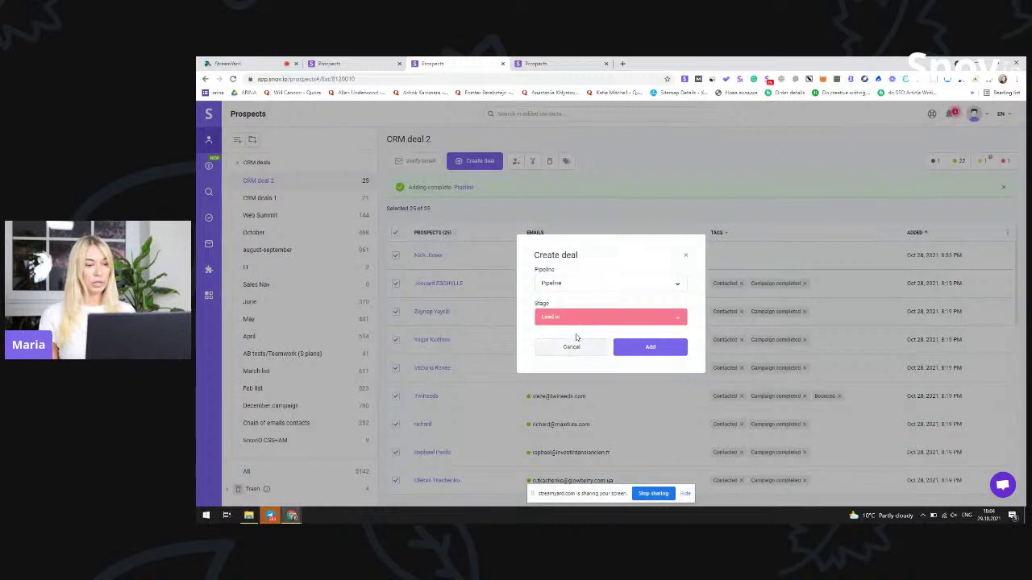
click(652, 347)
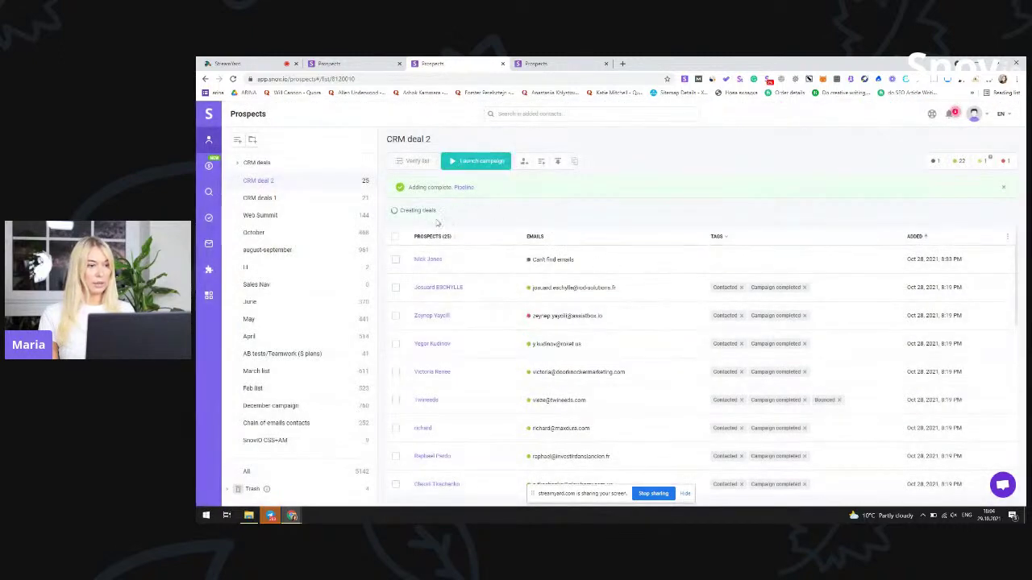
- Open the Pipeline from the notice as a board, checking the pipeline list and table view
click(467, 189)
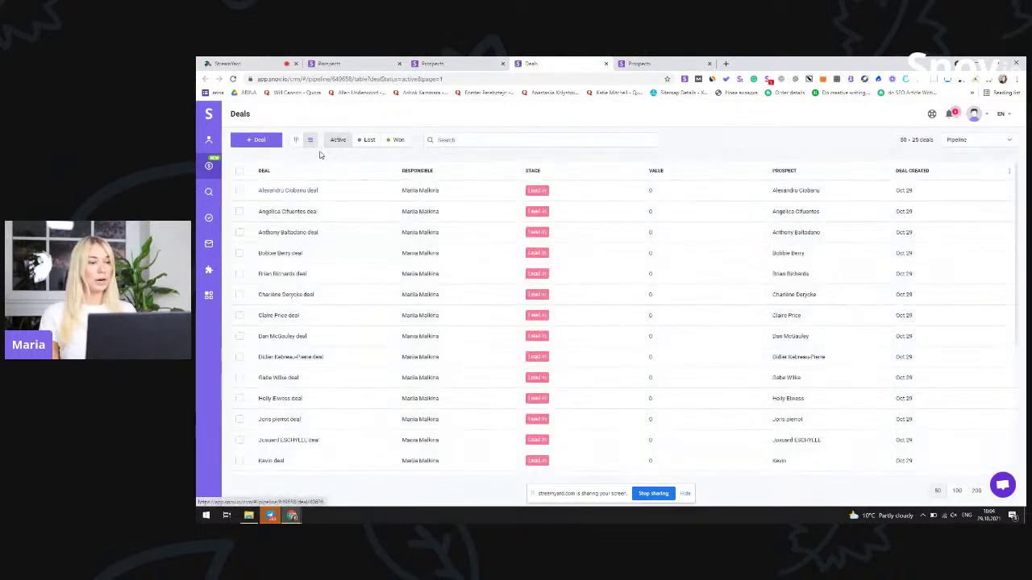
click(296, 139)
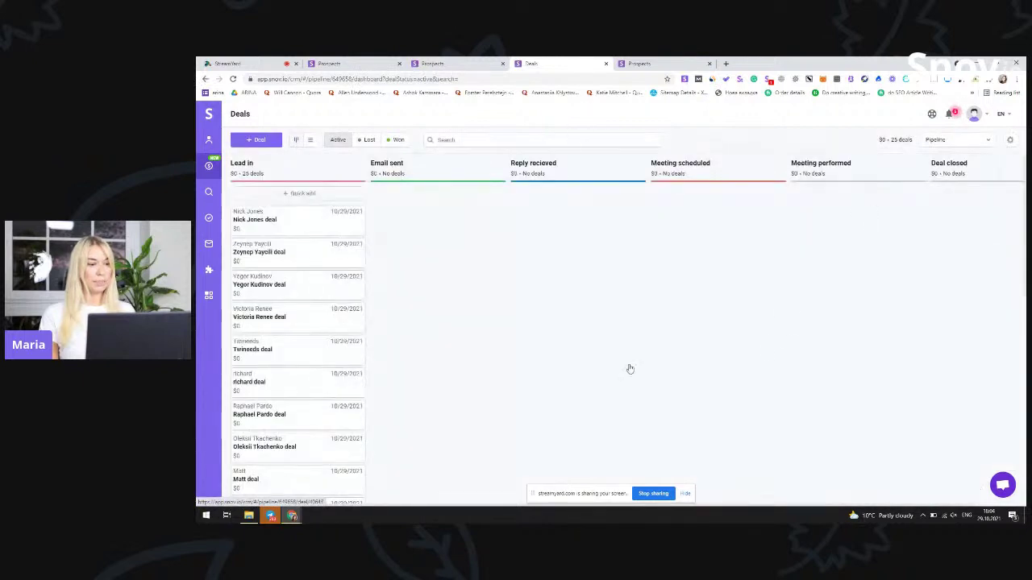
click(979, 140)
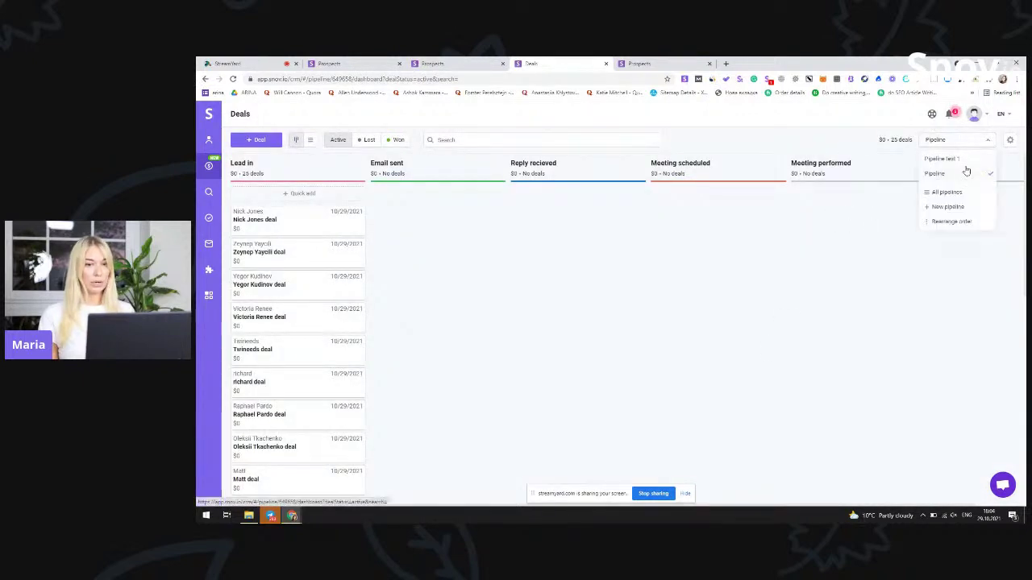
click(929, 307)
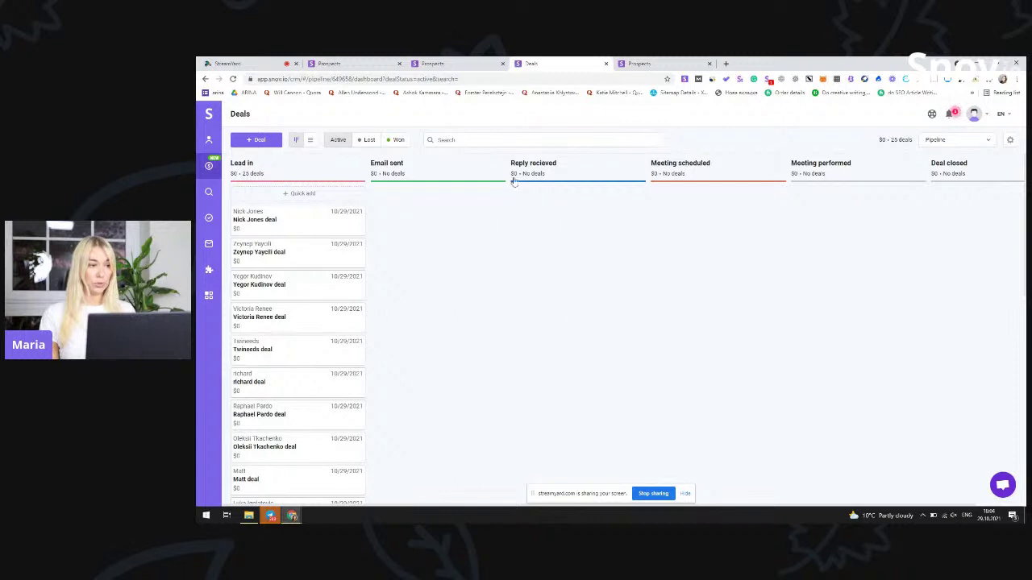
click(310, 144)
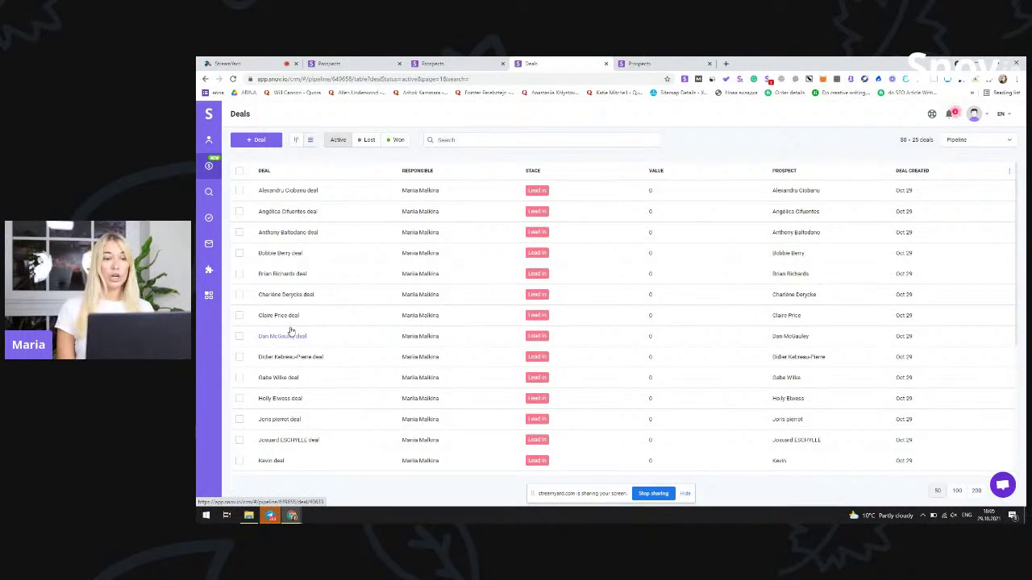
click(295, 139)
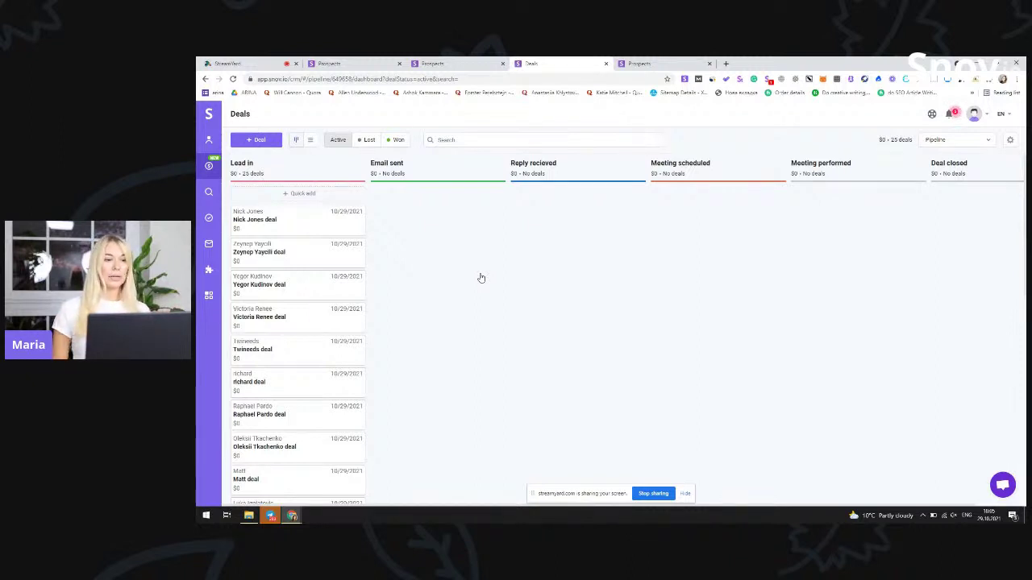
- Add a new named deal at the Meeting scheduled stage, then return to the Deals board
click(259, 141)
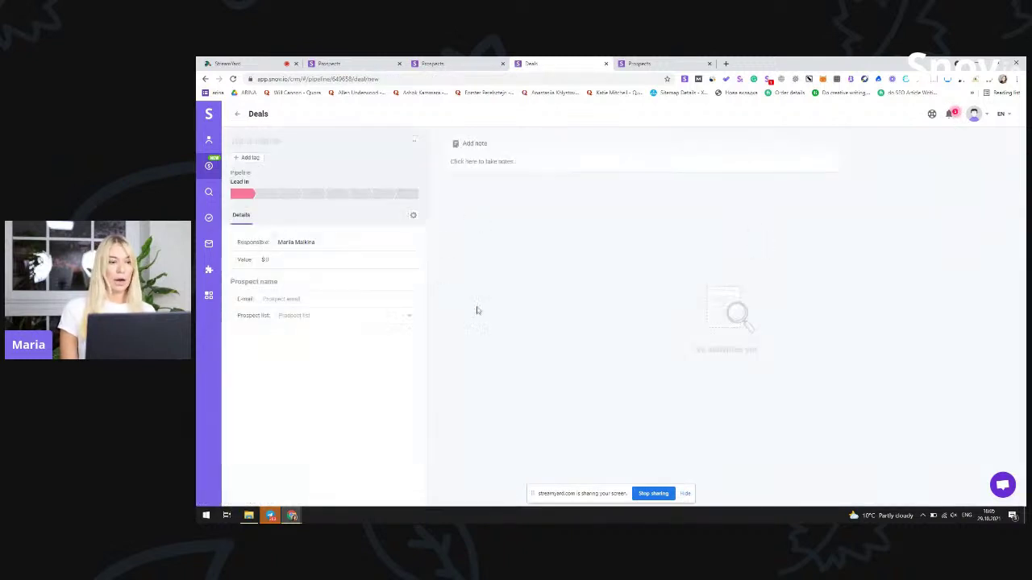
click(254, 142)
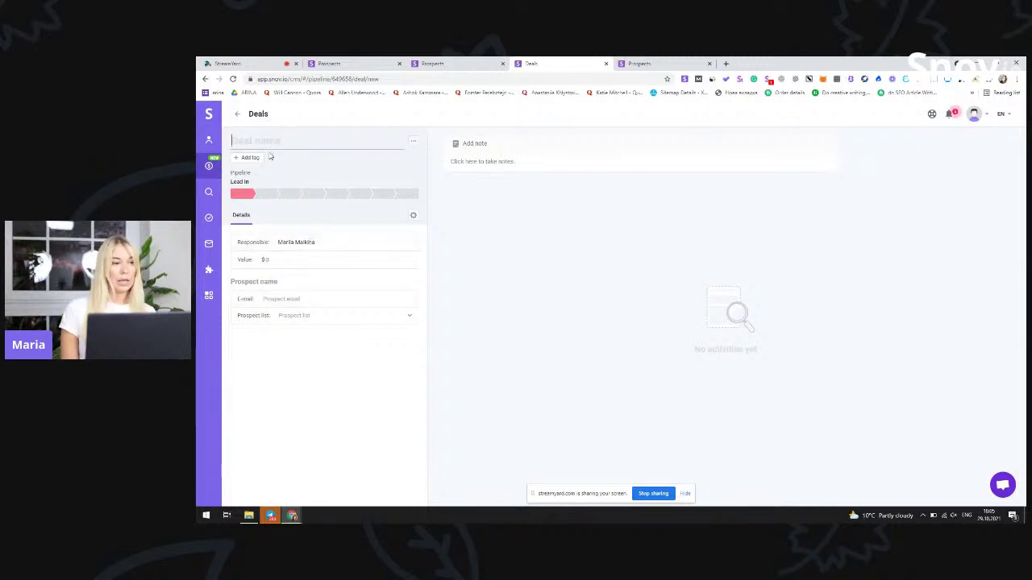
text(John)
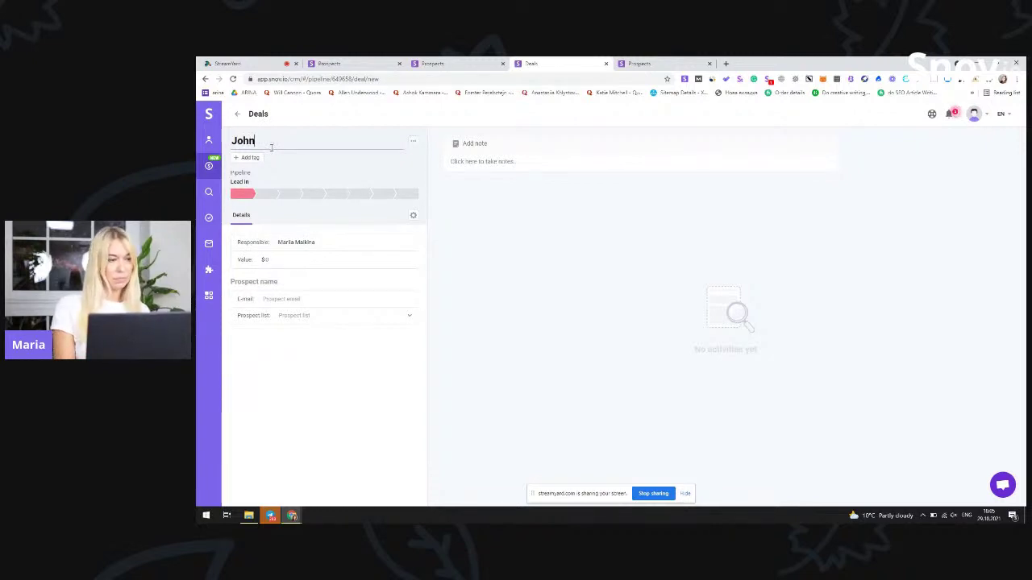
click(314, 197)
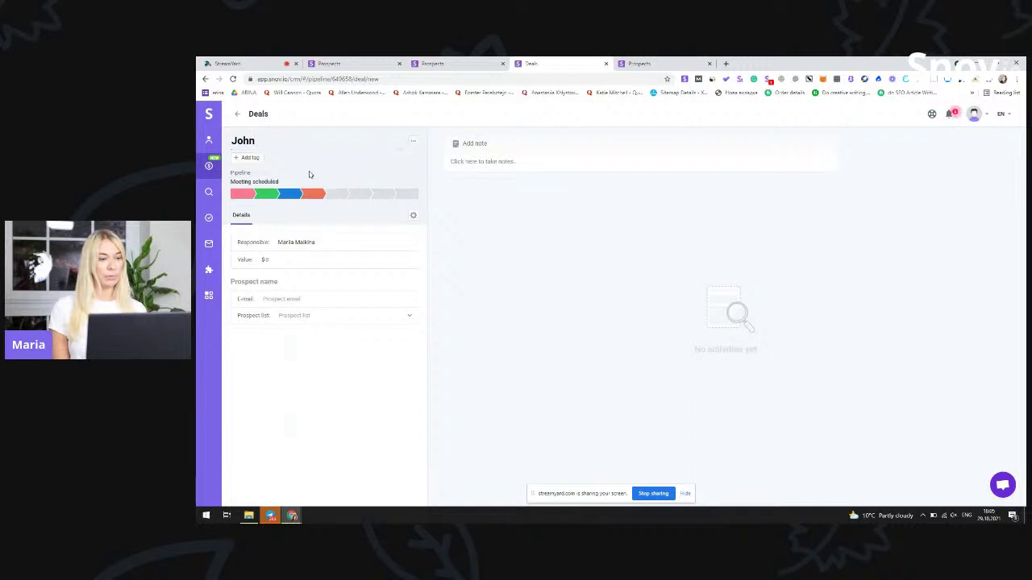
click(236, 114)
scroll(491, 277, down, 3)
scroll(494, 279, up, 3)
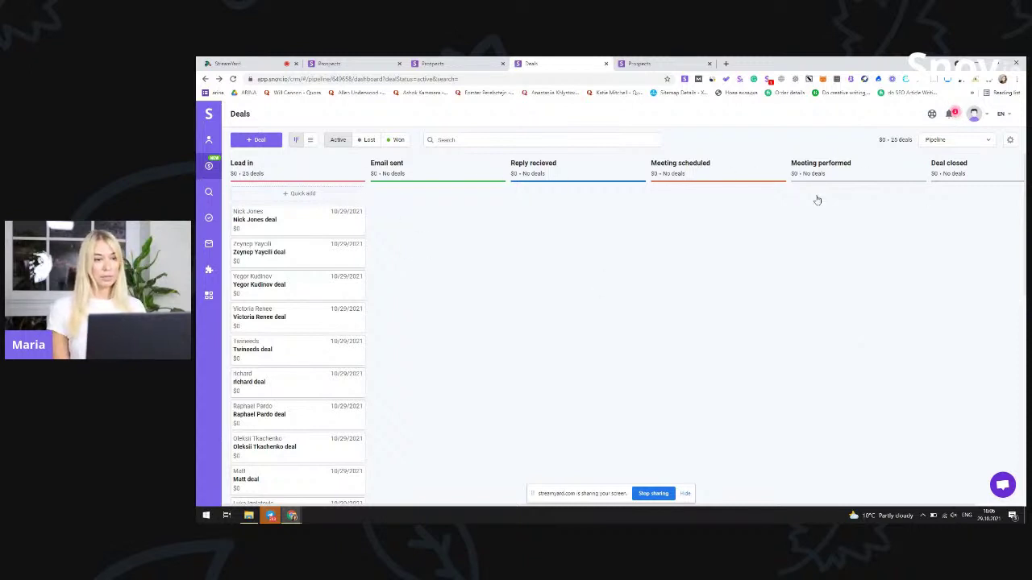
click(1012, 141)
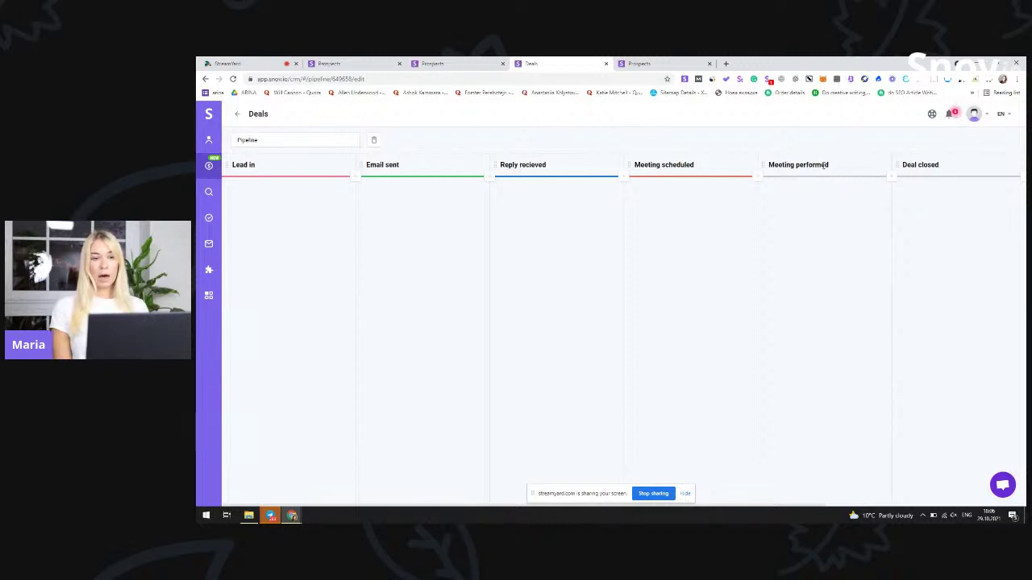
click(893, 178)
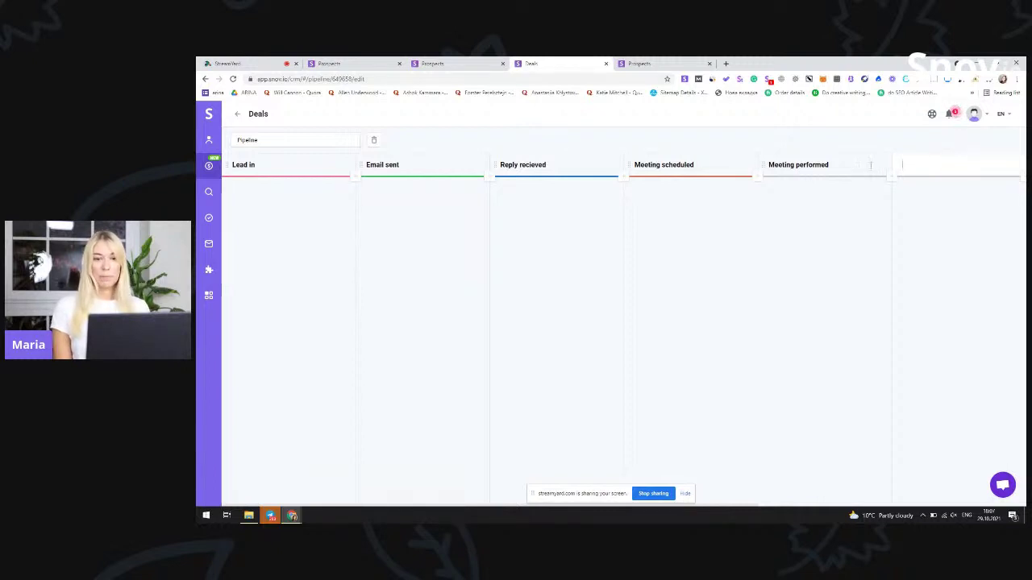
drag(884, 368, 946, 385)
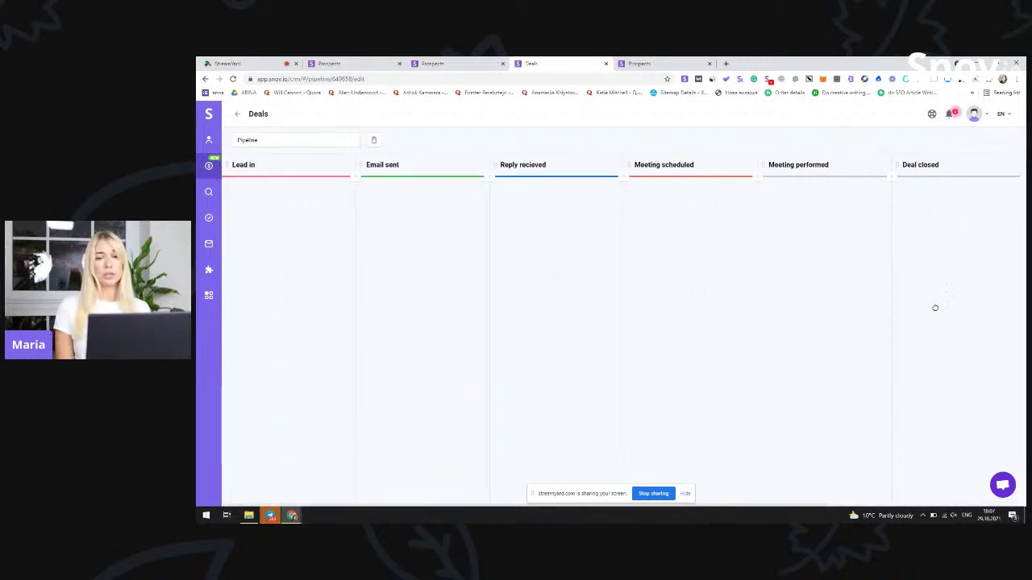
drag(935, 307, 956, 310)
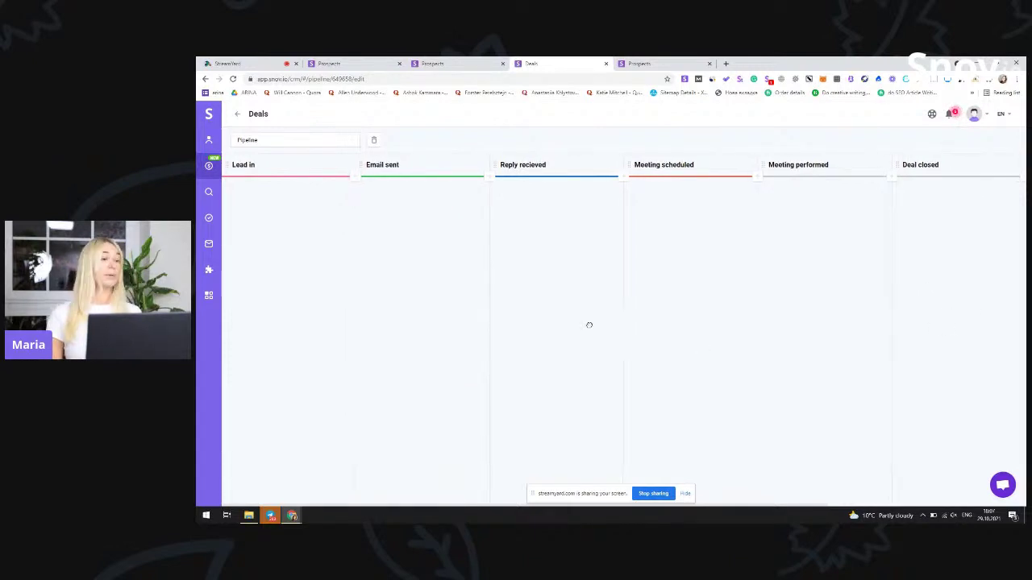
click(236, 115)
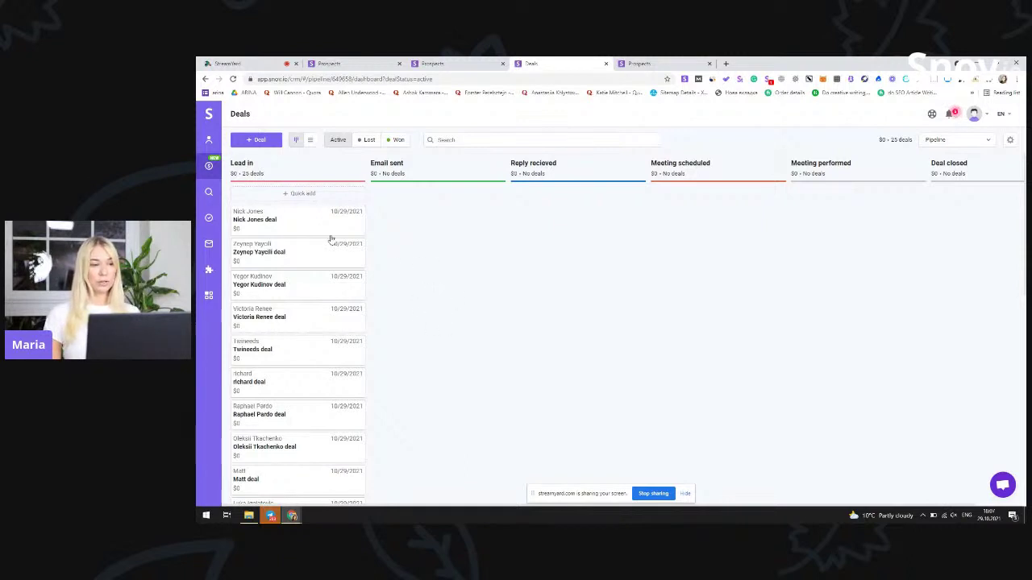
- Drag a Lead in deal to Meeting performed and back, then view deals as a table
drag(295, 224, 857, 209)
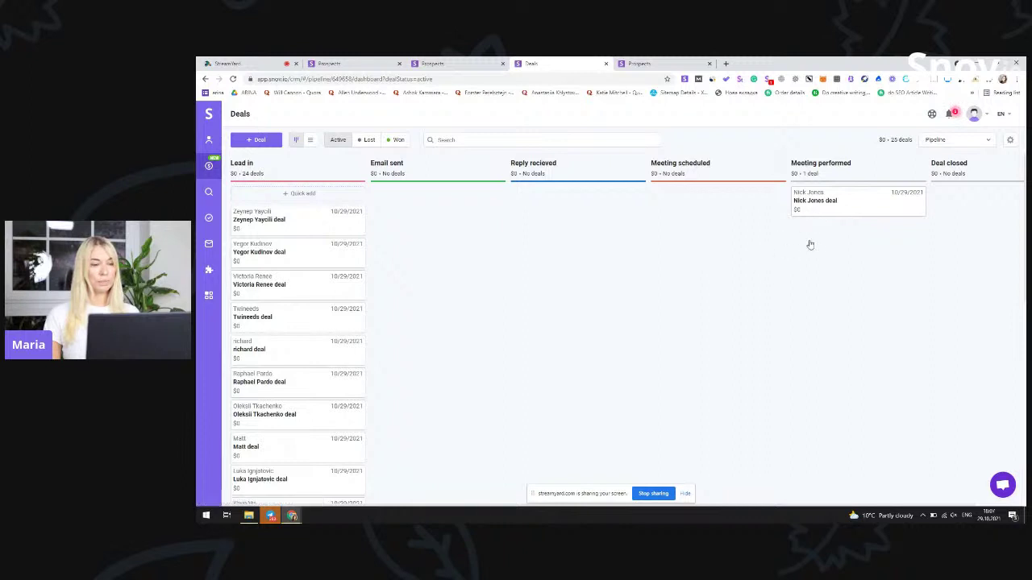
drag(845, 210, 302, 208)
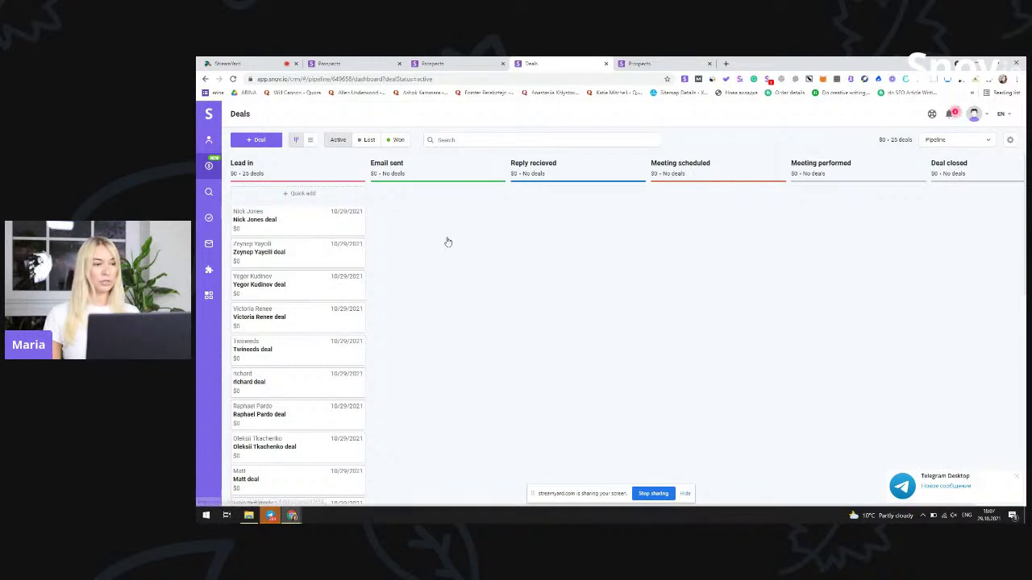
click(312, 142)
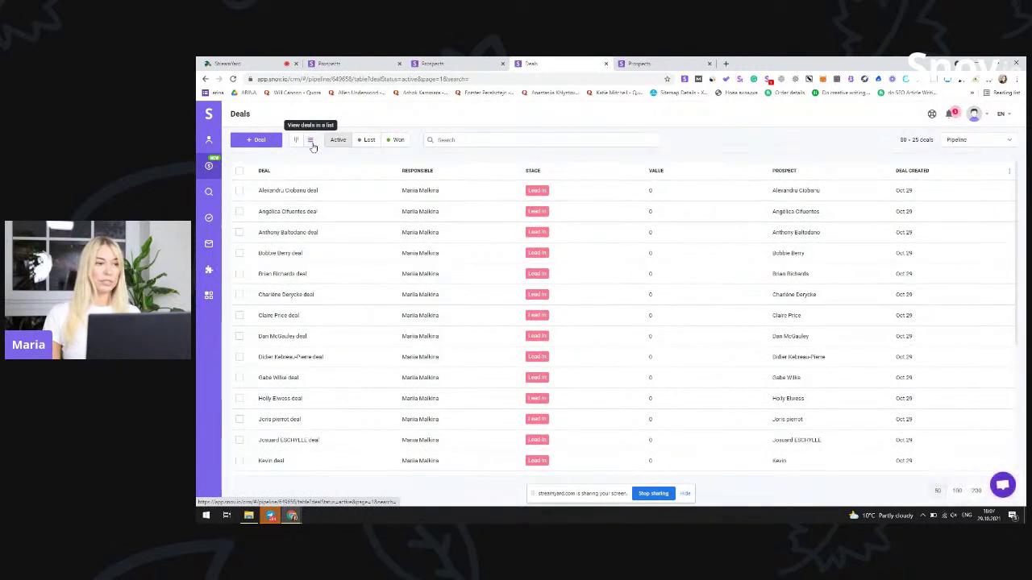
- Move all 25 selected deals to the Demo scheduled stage of Pipeline test 1
click(240, 172)
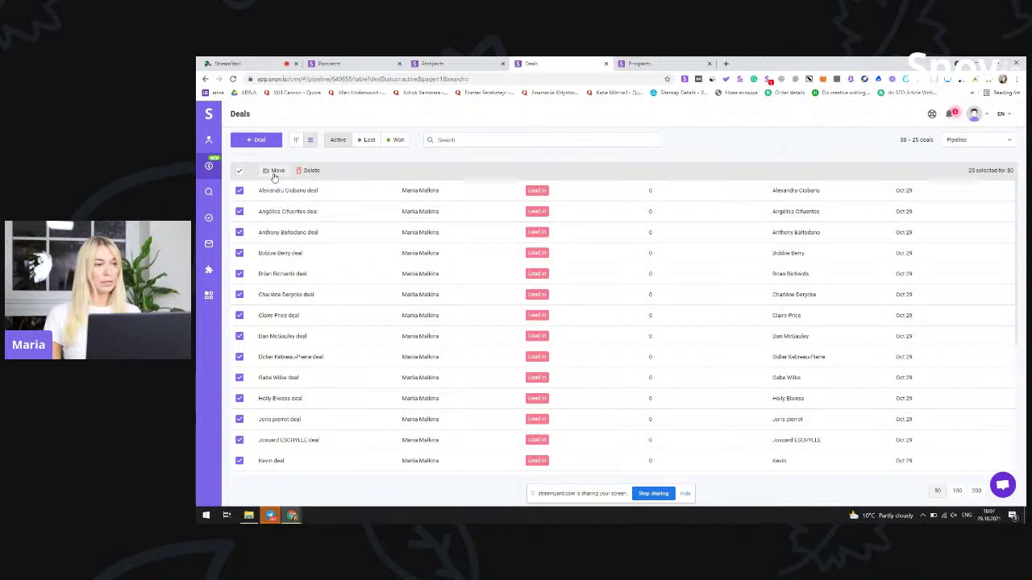
click(276, 172)
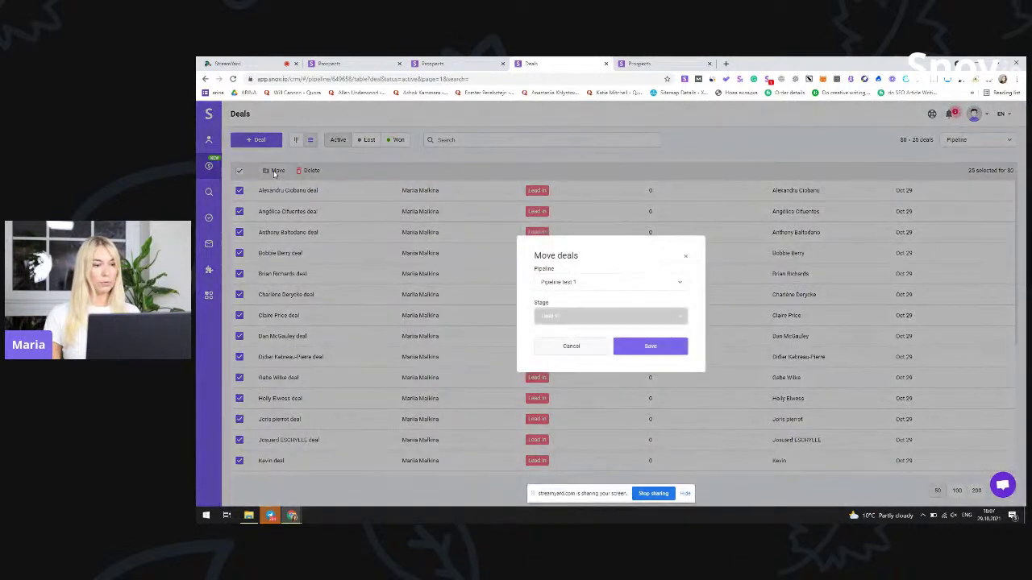
click(653, 323)
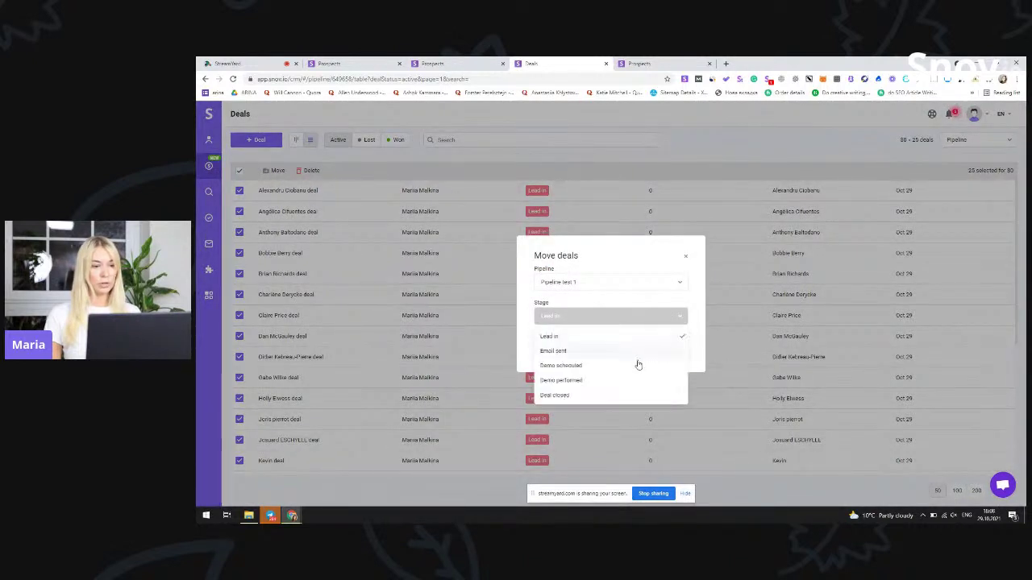
click(613, 366)
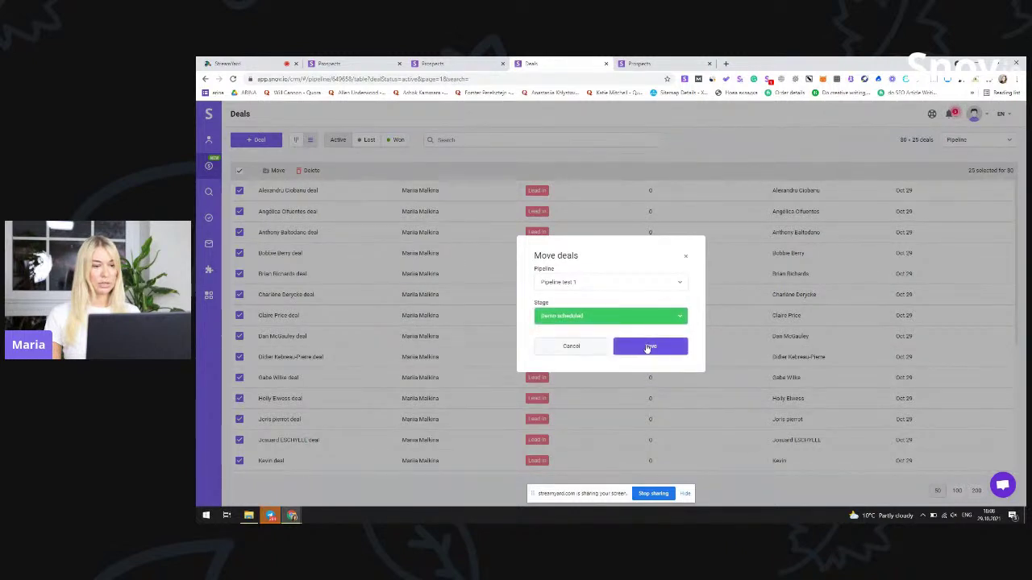
click(648, 347)
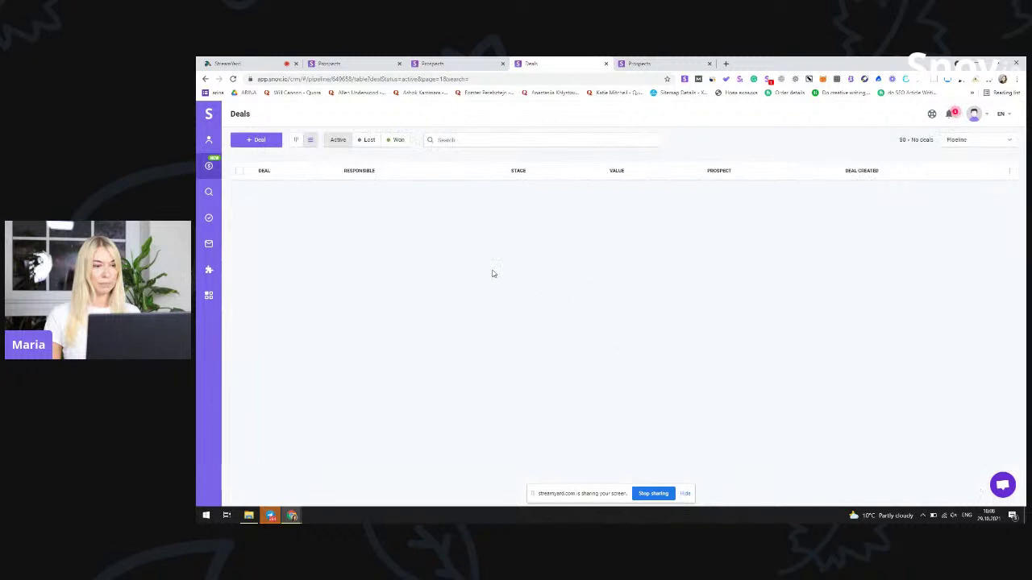
- Show the board view and cycle the Lost, Active and Won filters, ending on Won
click(295, 141)
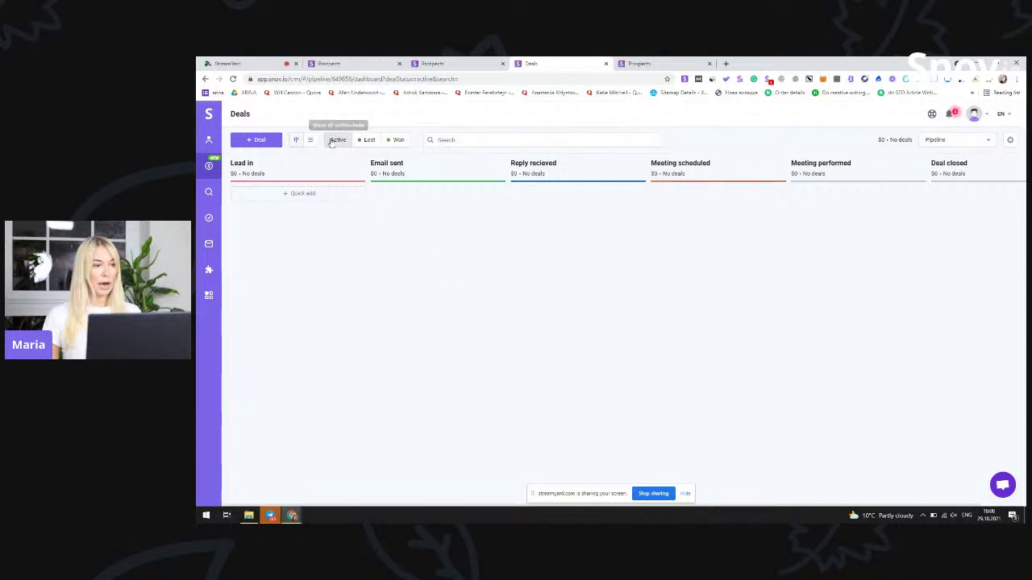
click(366, 140)
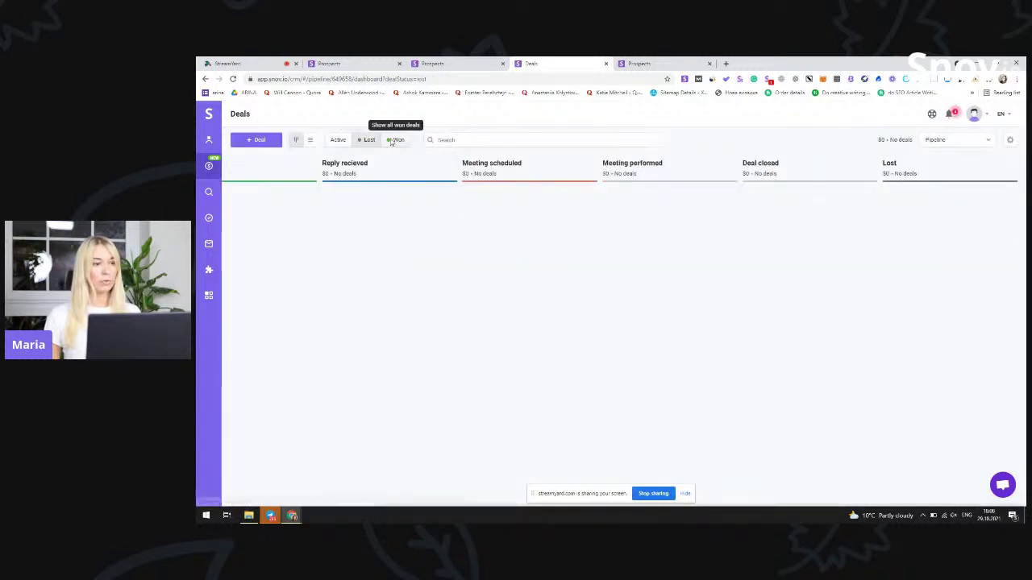
click(329, 143)
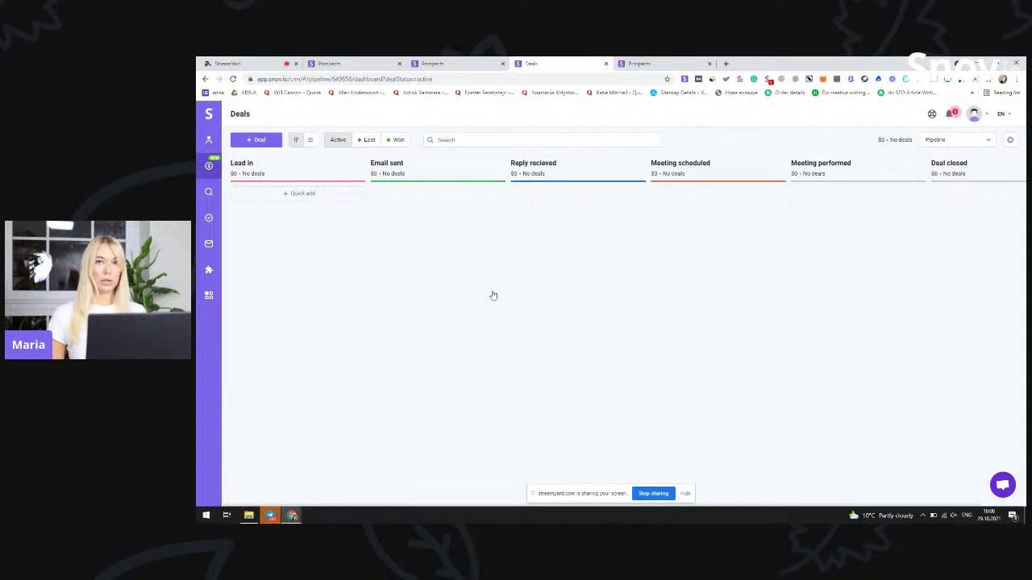
click(397, 140)
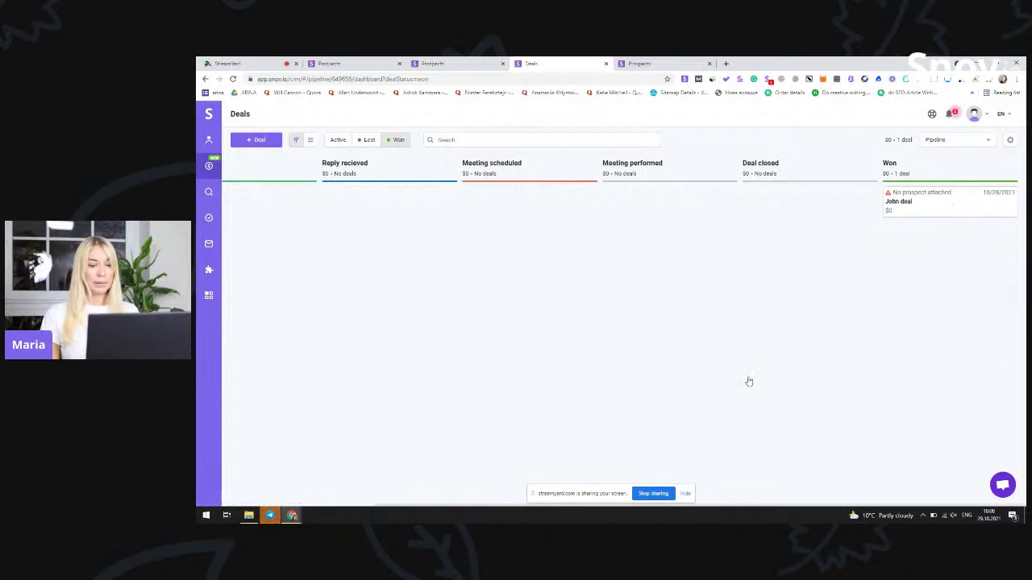
click(685, 494)
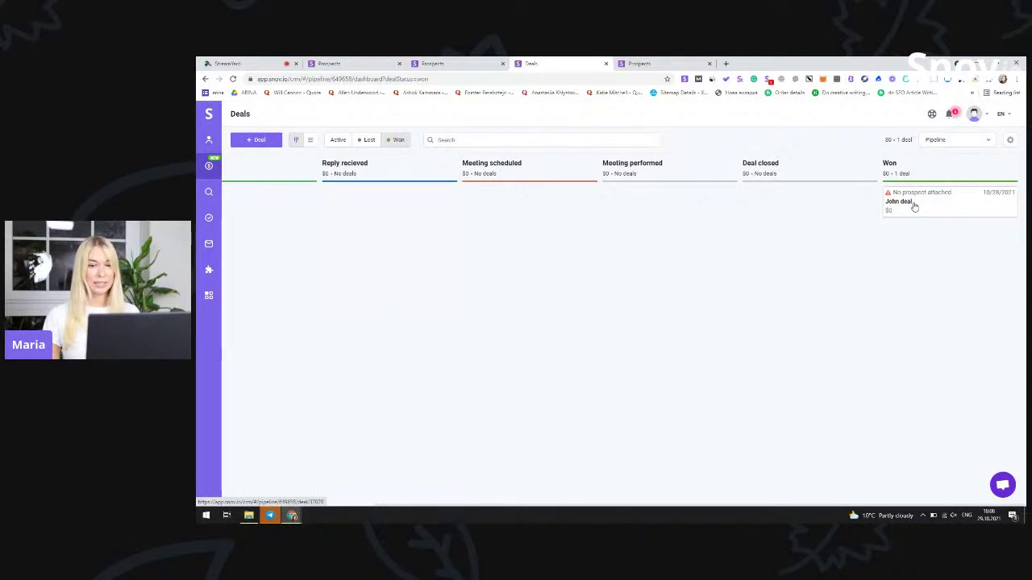
drag(916, 203, 877, 507)
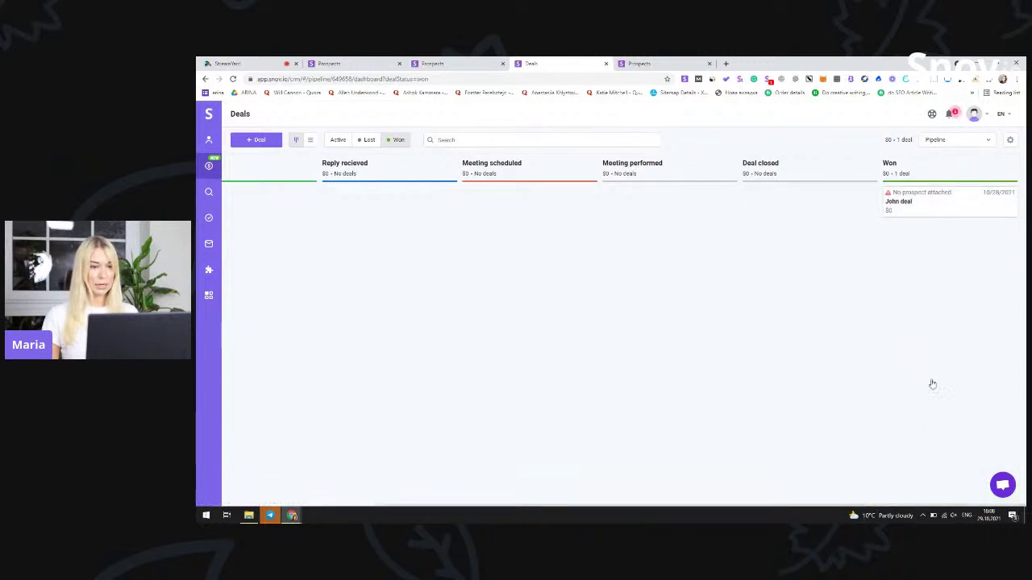
- Open the won deal and set its value to $1000
click(938, 204)
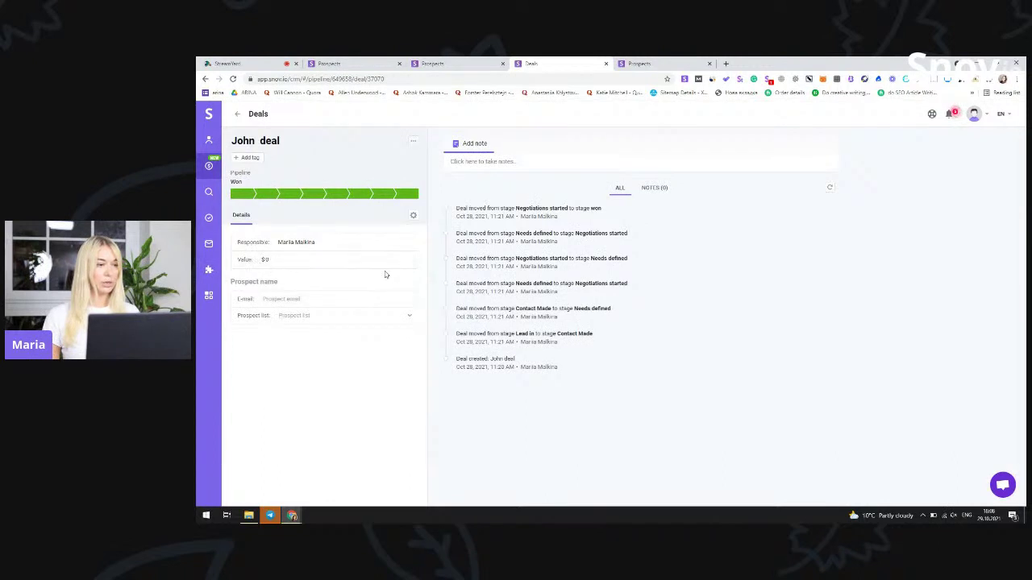
click(281, 264)
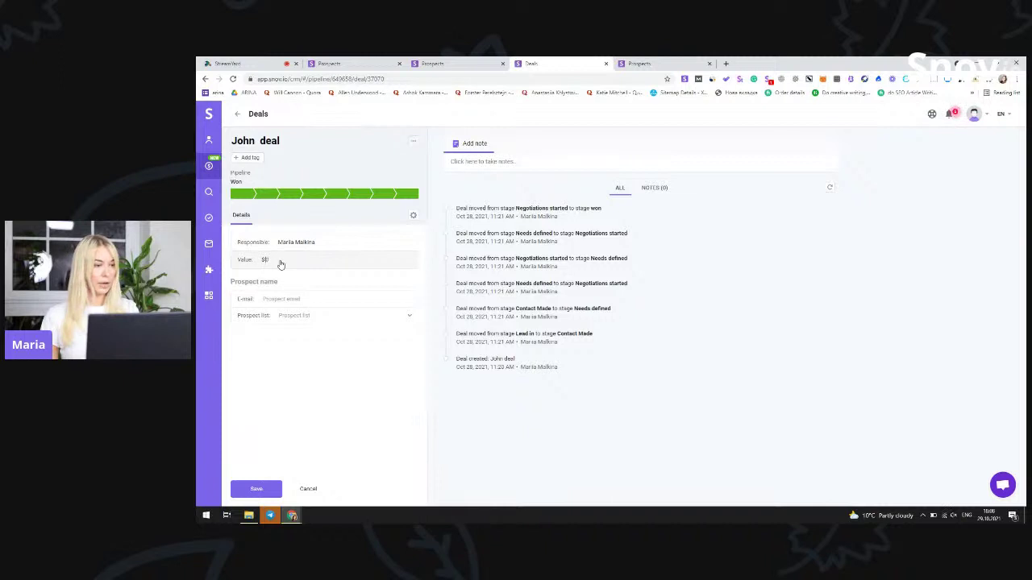
text(1000)
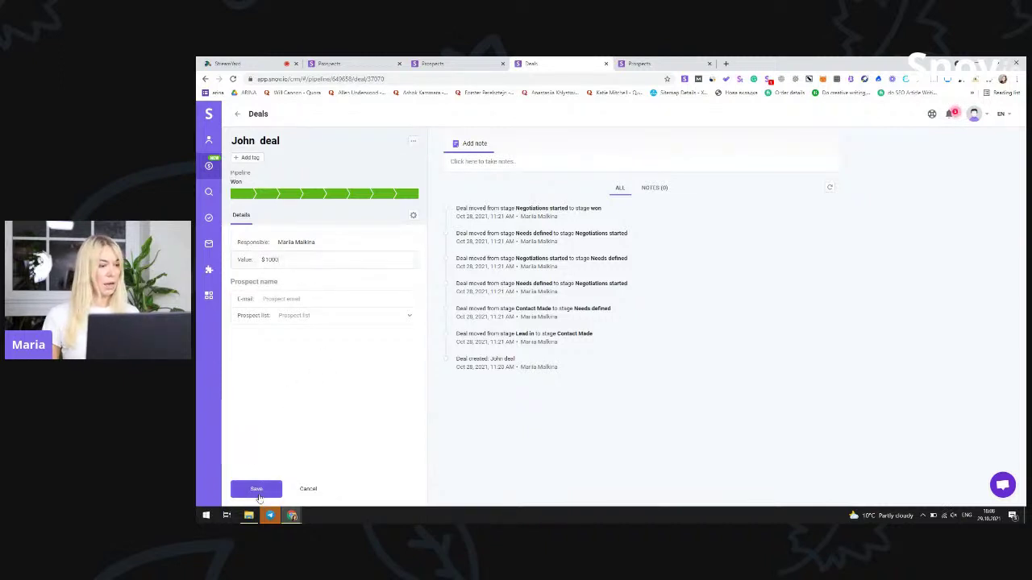
click(258, 490)
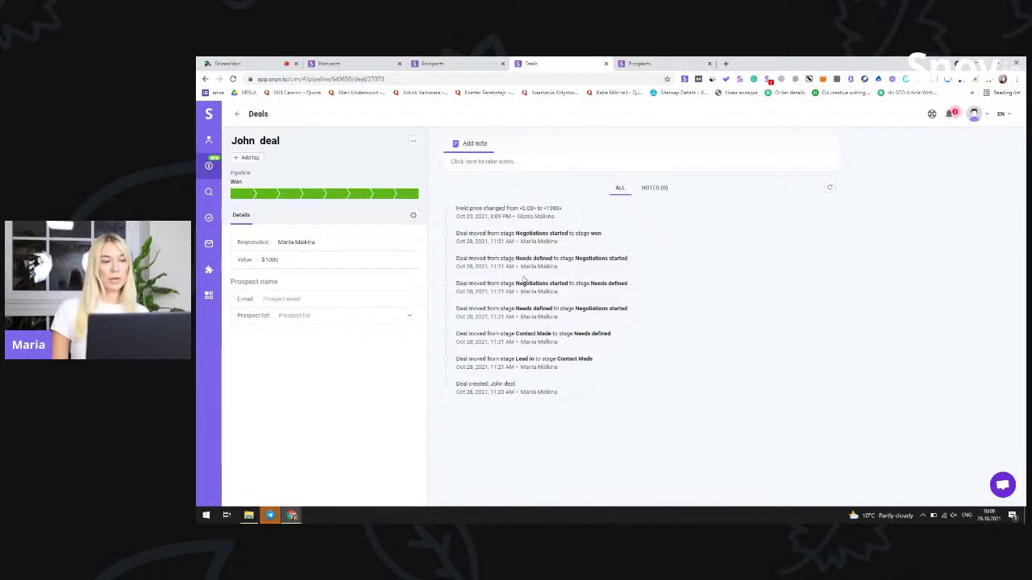
- Return to the Deals board, scroll back to the start, and filter to active deals
click(237, 114)
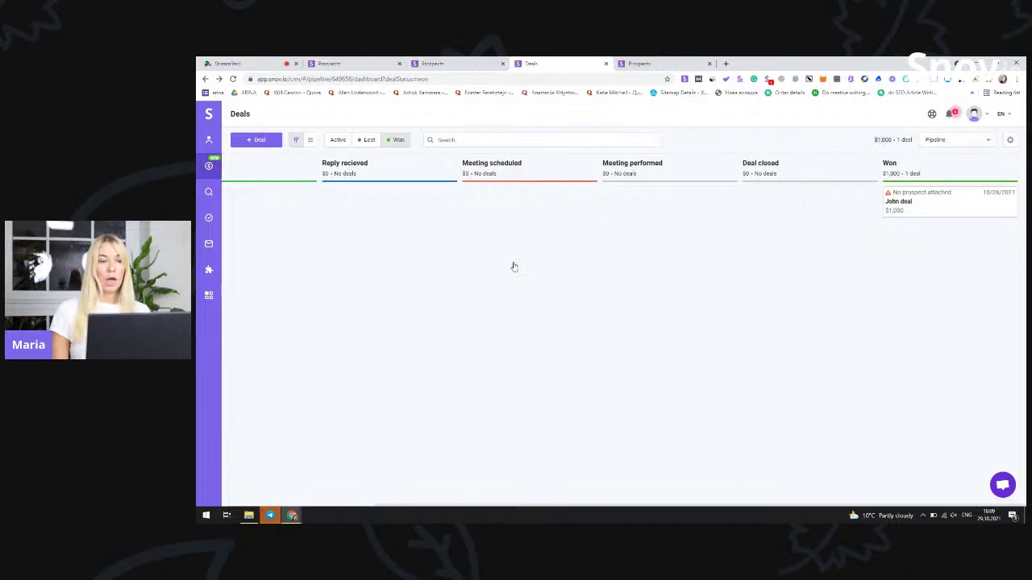
scroll(499, 315, left, 3)
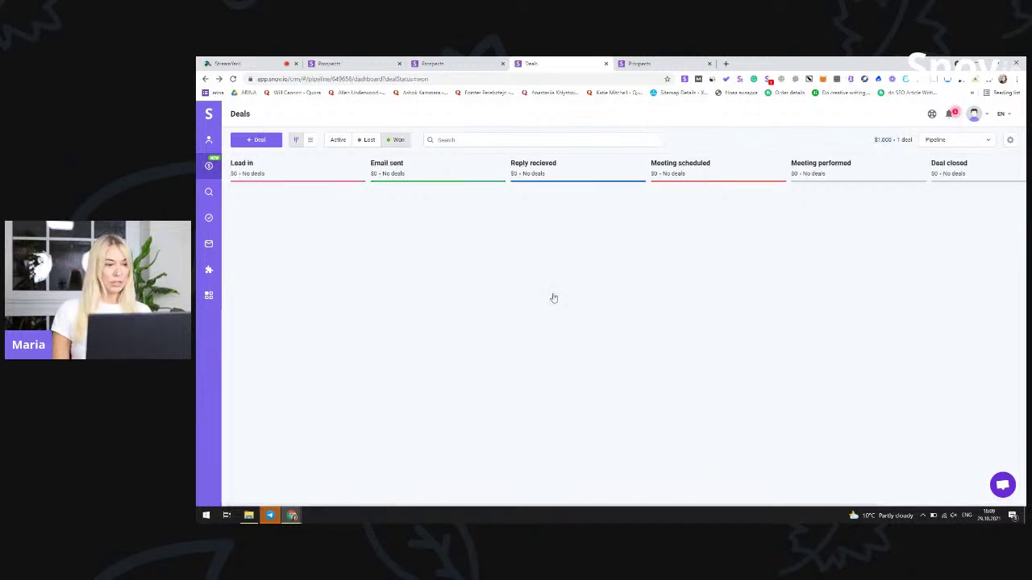
click(207, 143)
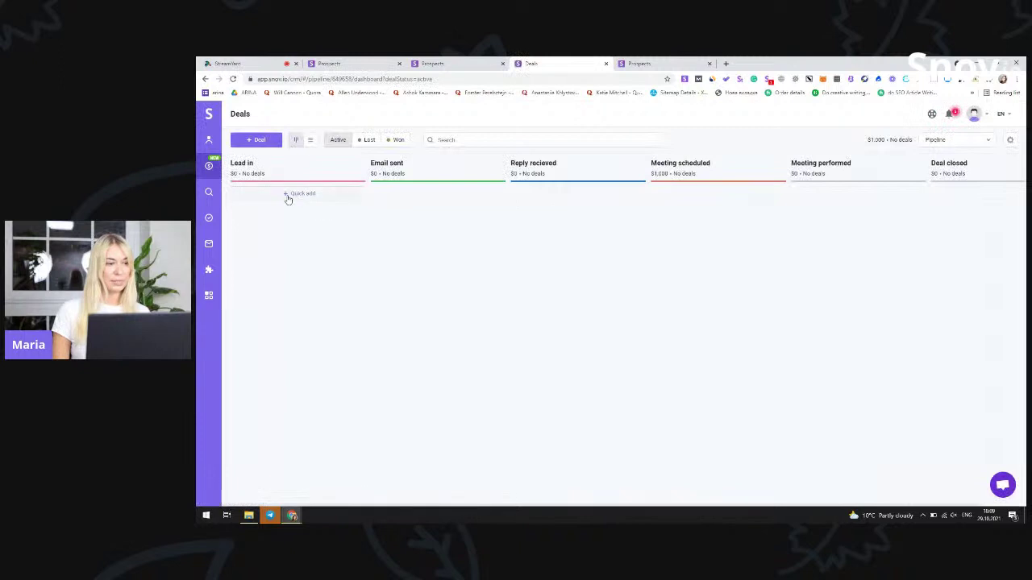
- Quick-add a Lead in deal for a suggested prospect, then open that deal's details
click(298, 195)
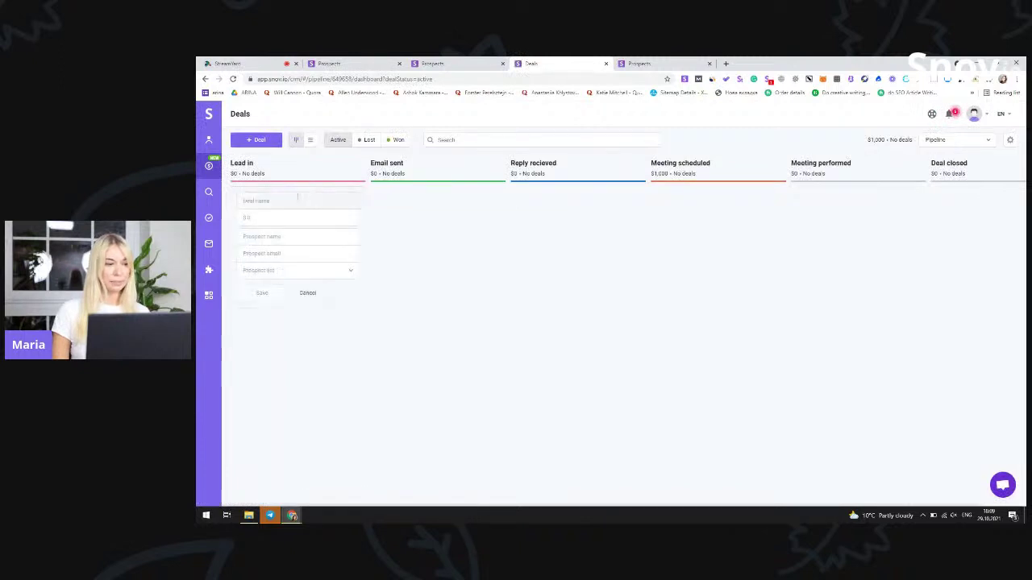
click(280, 236)
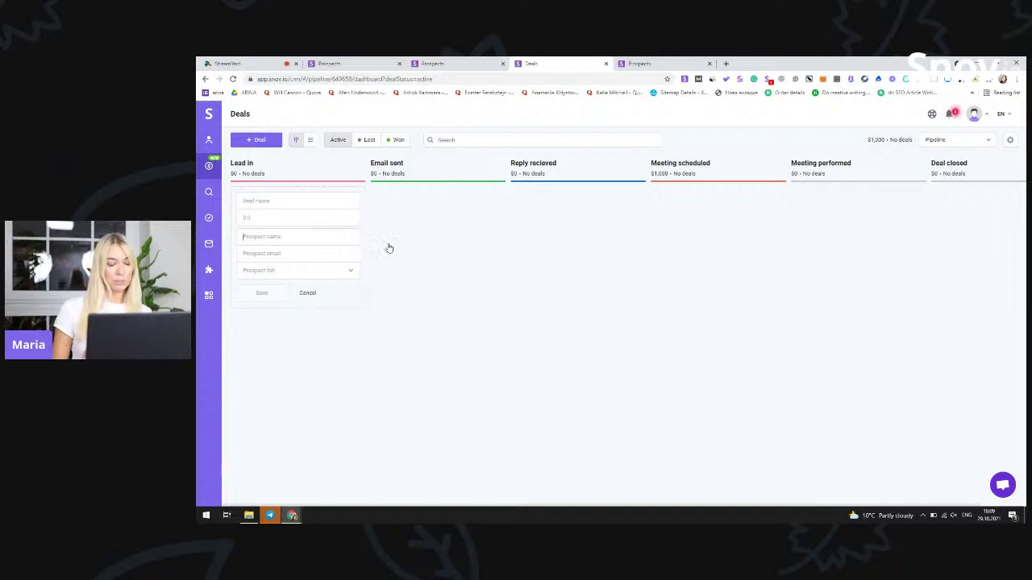
text(John)
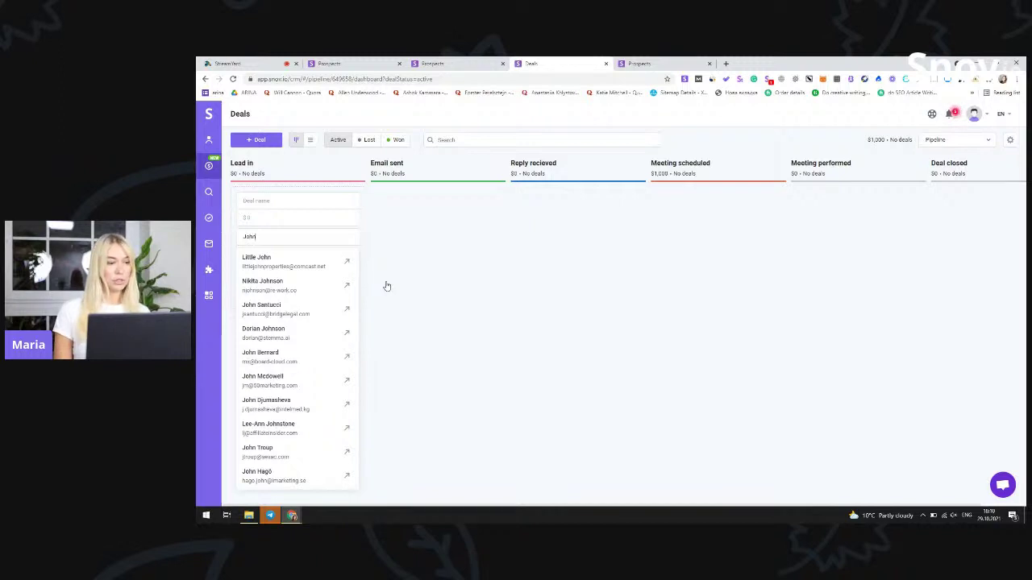
click(304, 432)
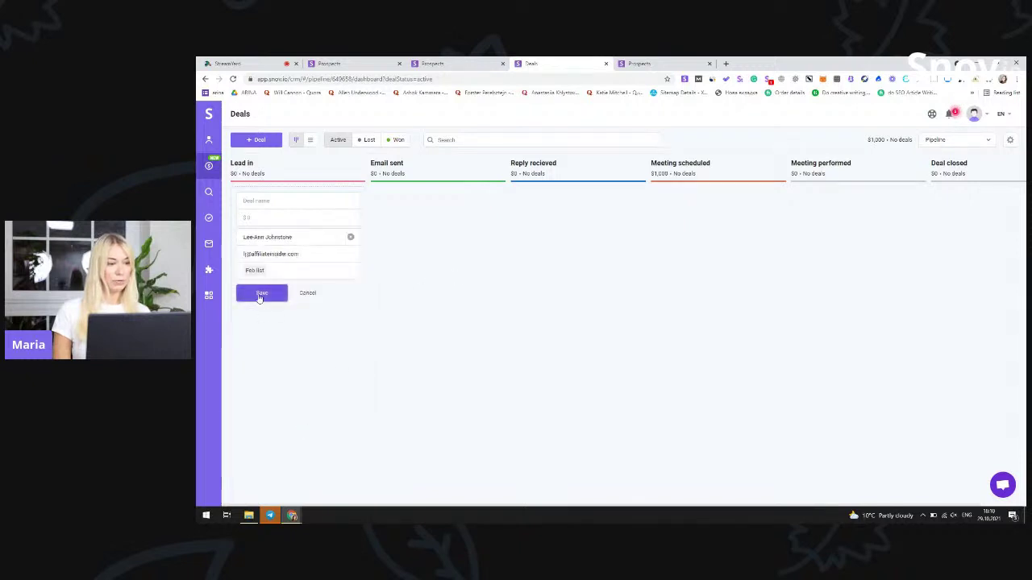
click(261, 293)
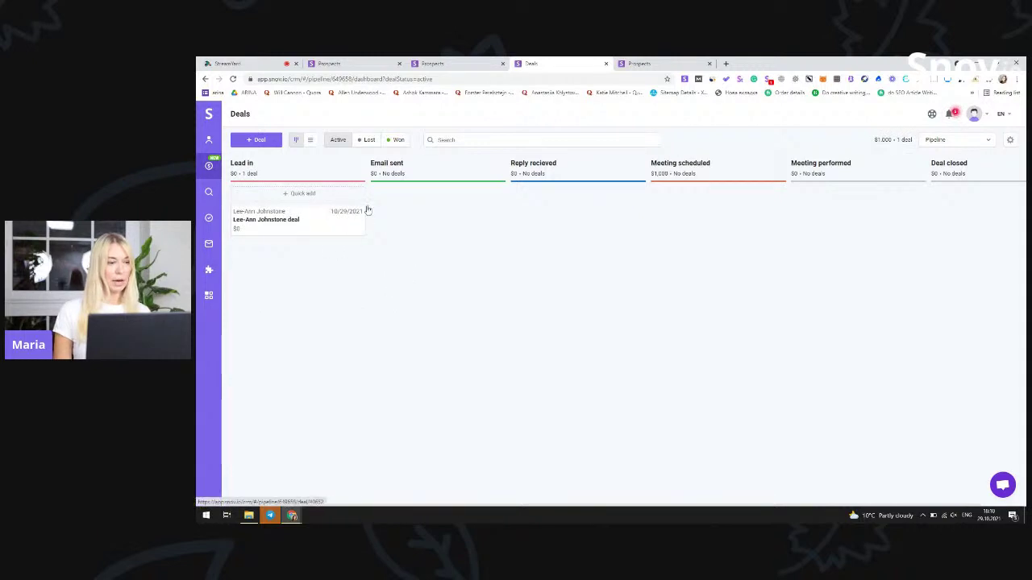
click(272, 223)
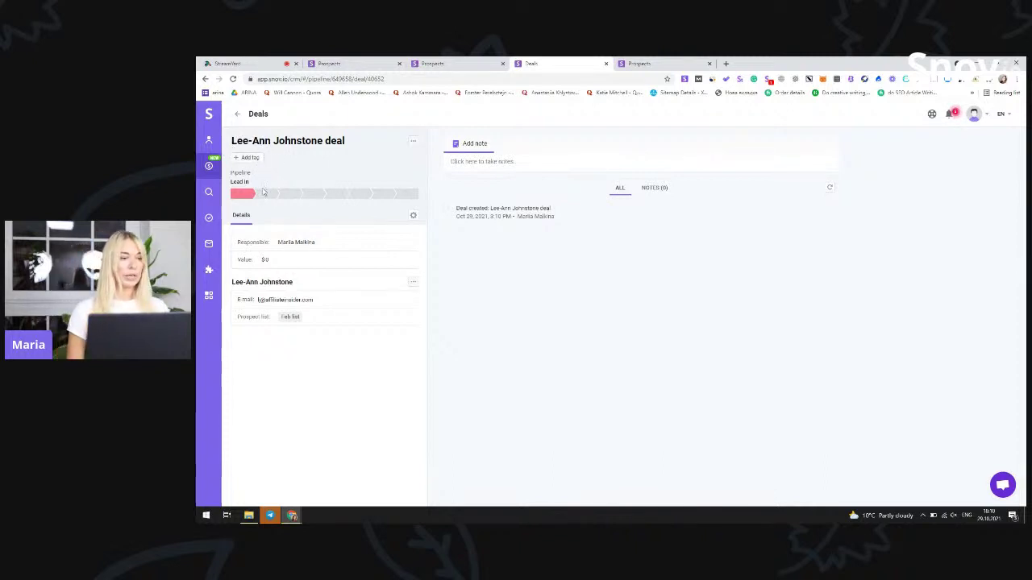
- Value the prospect's deal at $80, then drag its card onto Won on the board
click(326, 262)
text(800)
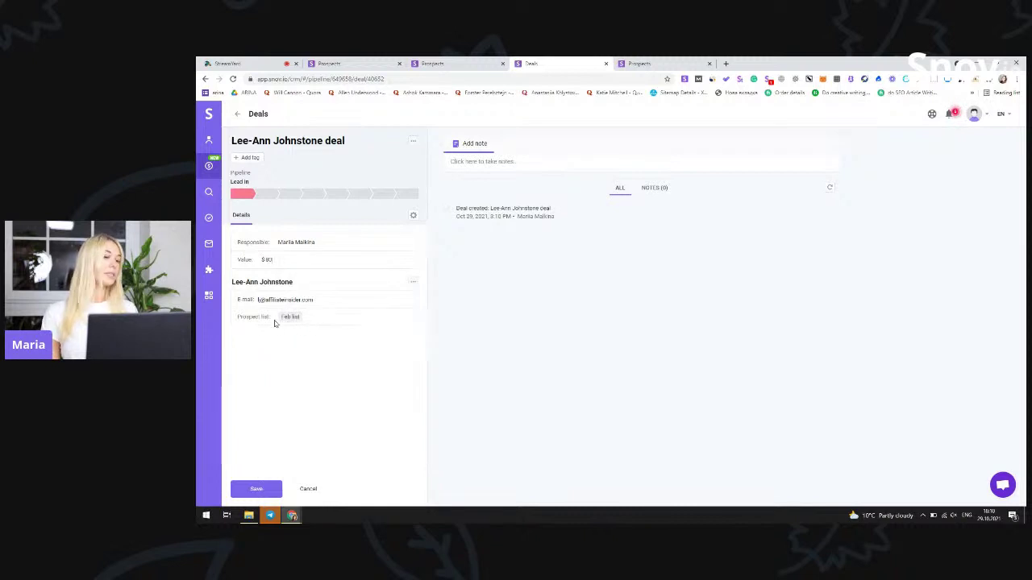
click(257, 489)
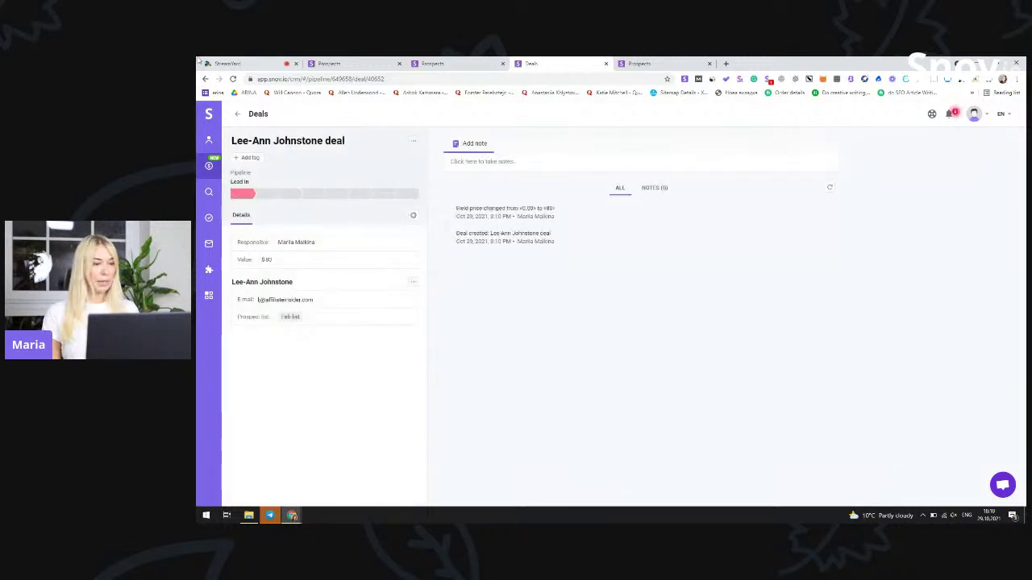
click(237, 113)
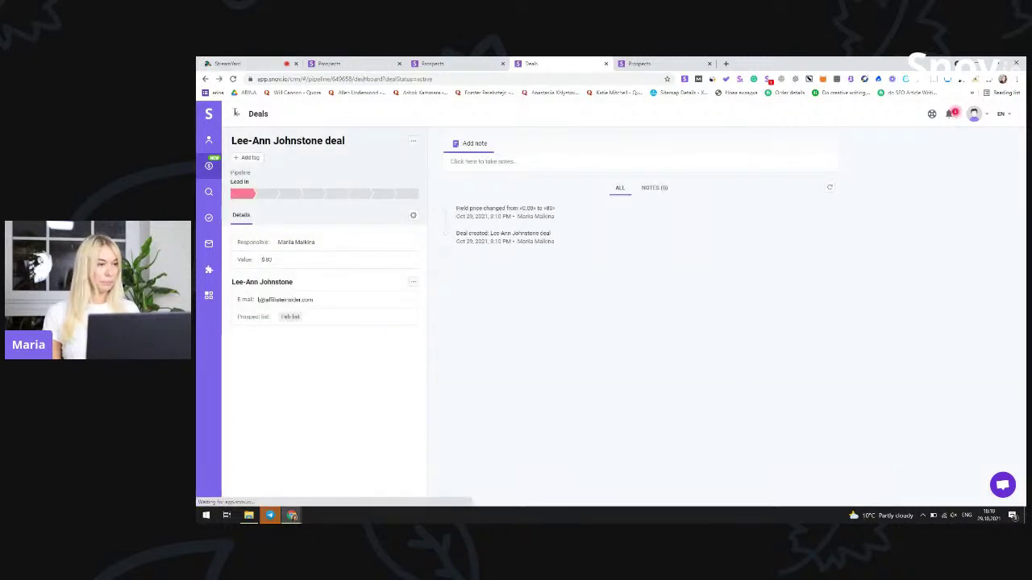
drag(327, 218, 892, 494)
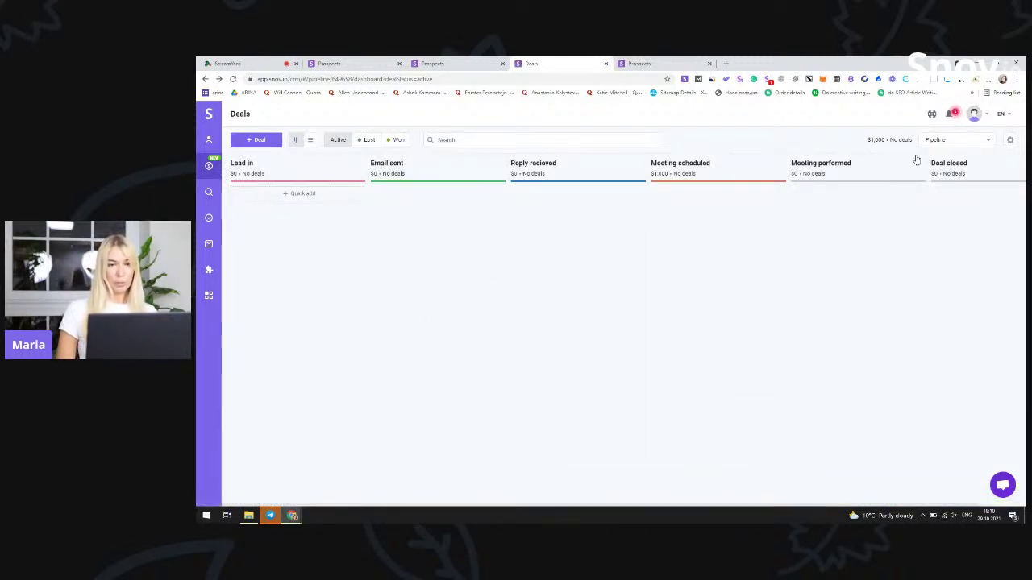
click(397, 141)
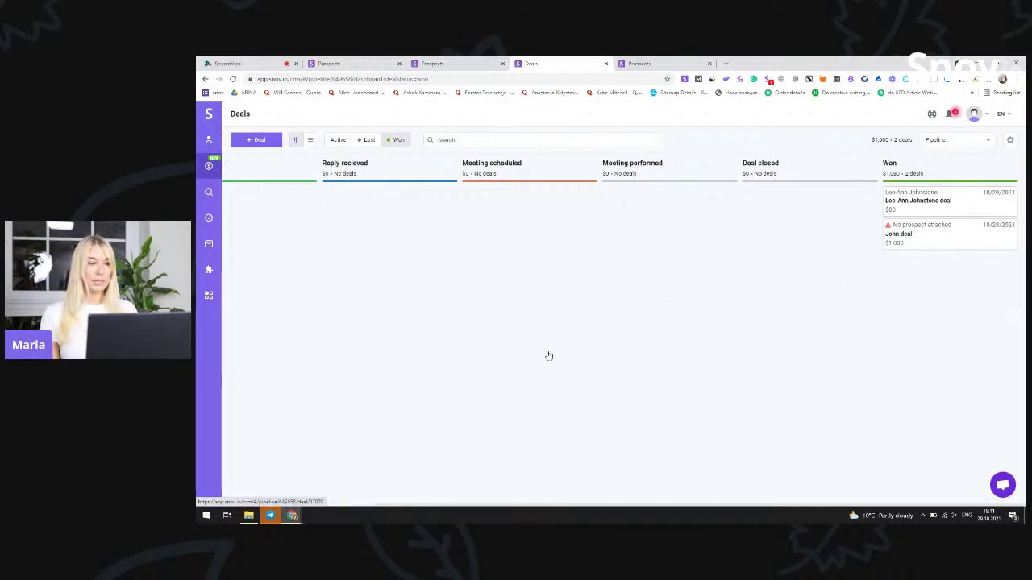
scroll(440, 400, left, 3)
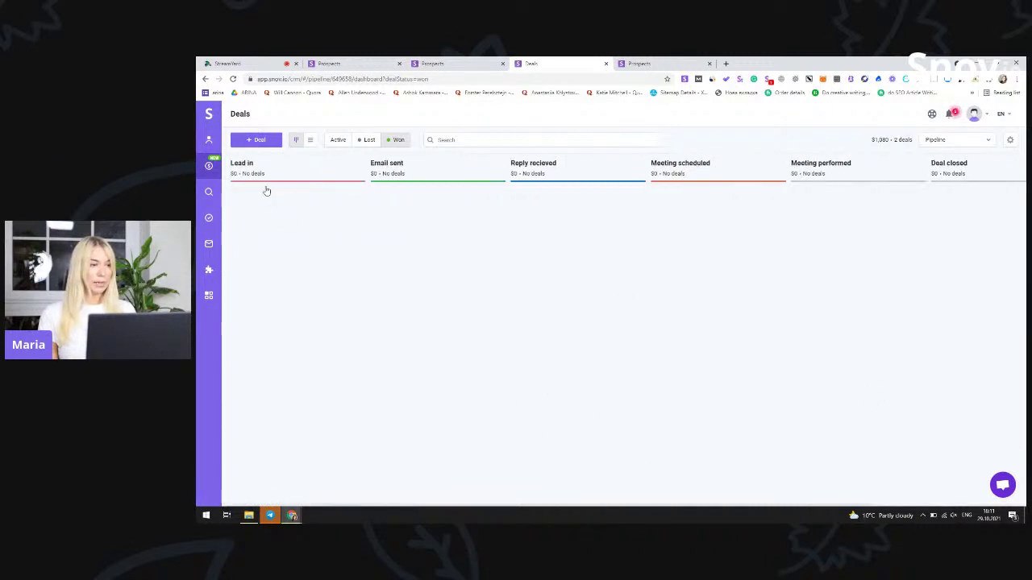
scroll(1003, 386, right, 3)
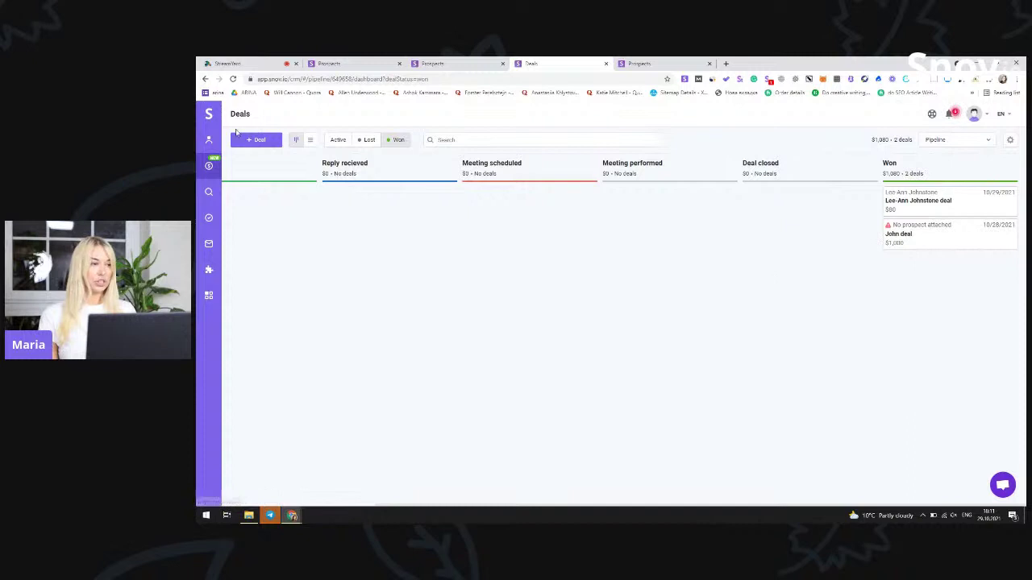
mouse_move(211, 143)
click(251, 144)
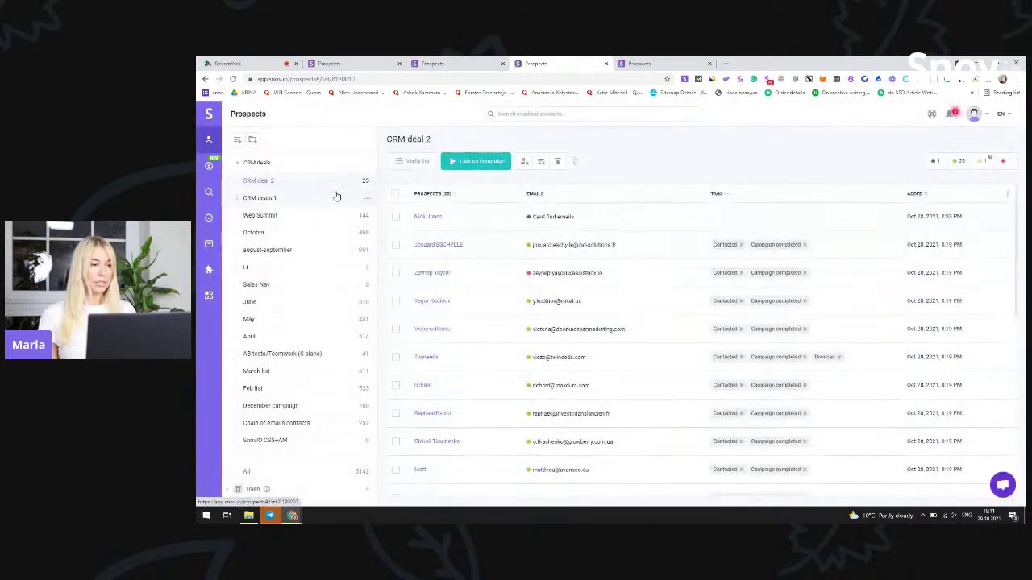
click(212, 167)
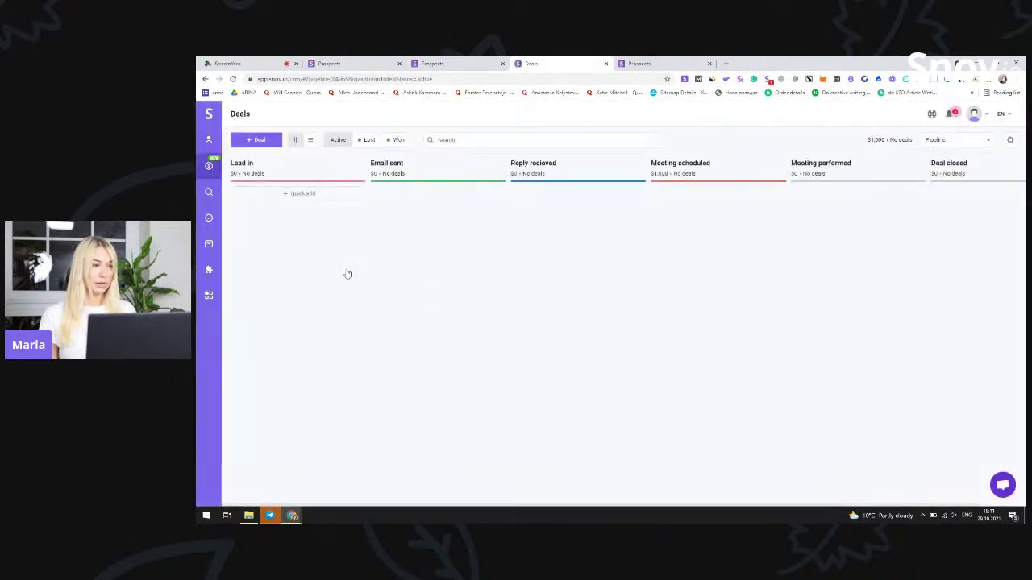
- Quick-add a new deal in Lead in, entering the deal name and the prospect's name
click(303, 195)
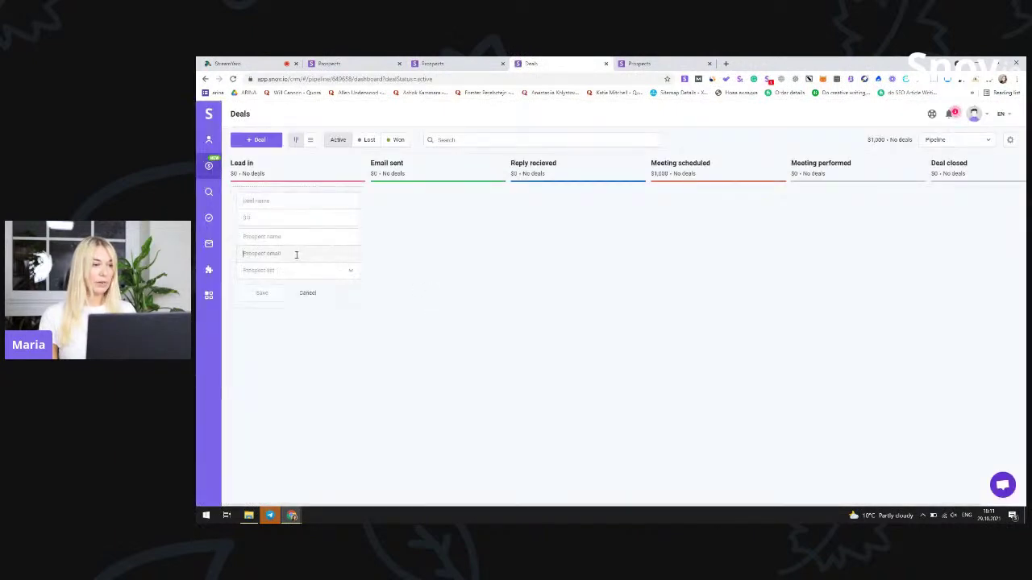
click(276, 202)
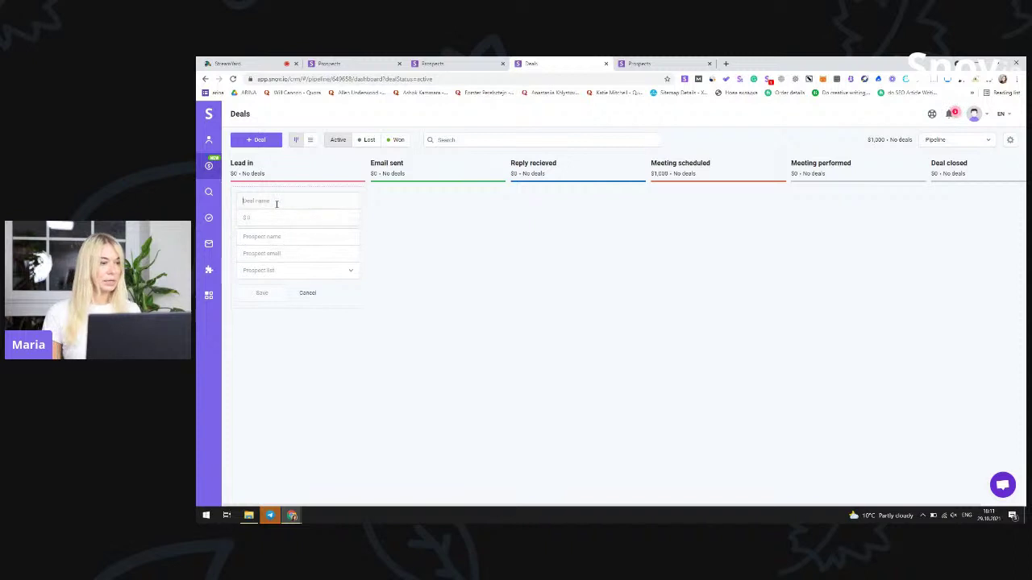
text(John)
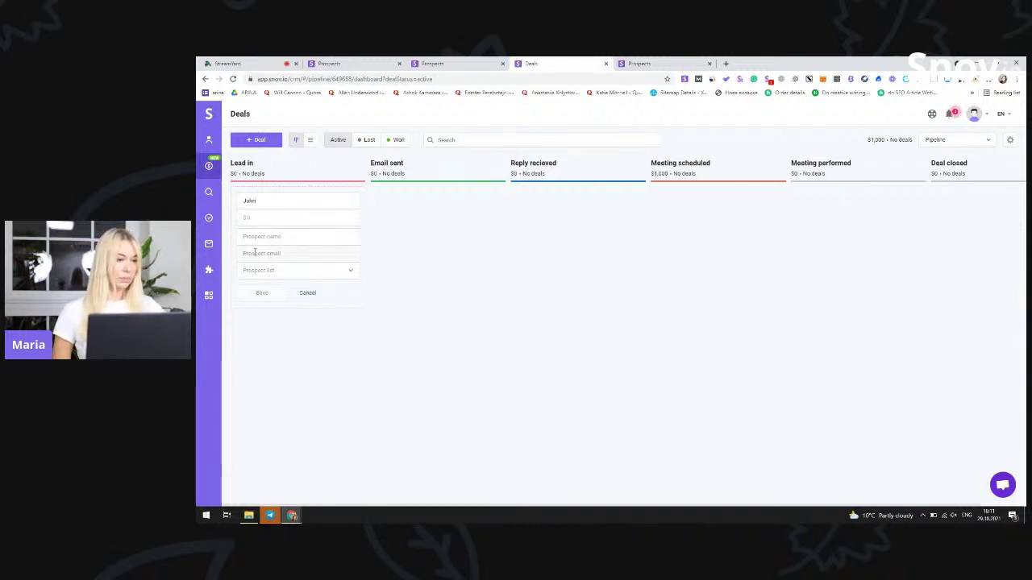
click(268, 237)
text(John)
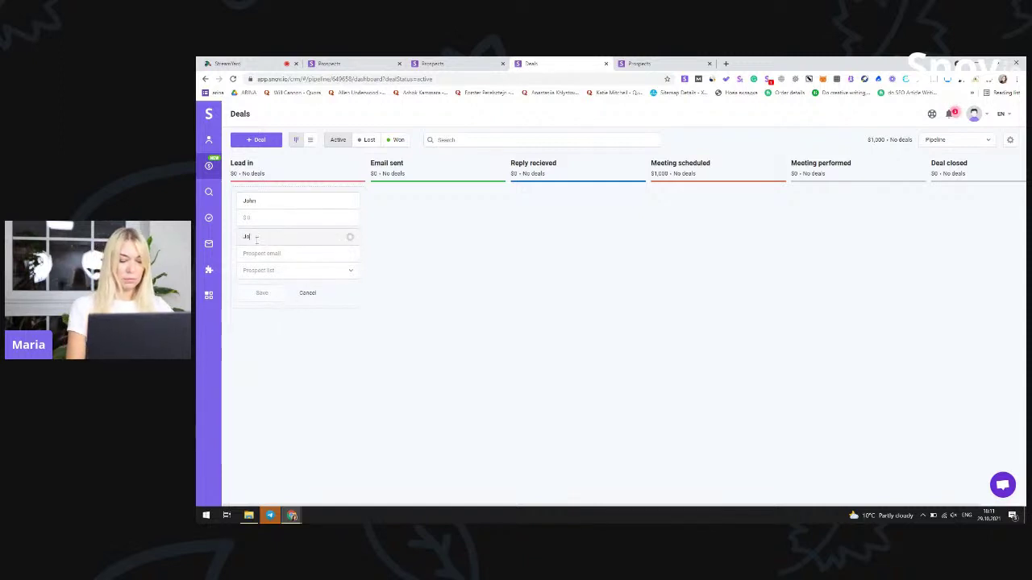
- Link the deal to the CRM deals 1 list instead of CRM deal 2, save it, and go to Prospects
click(298, 271)
click(279, 300)
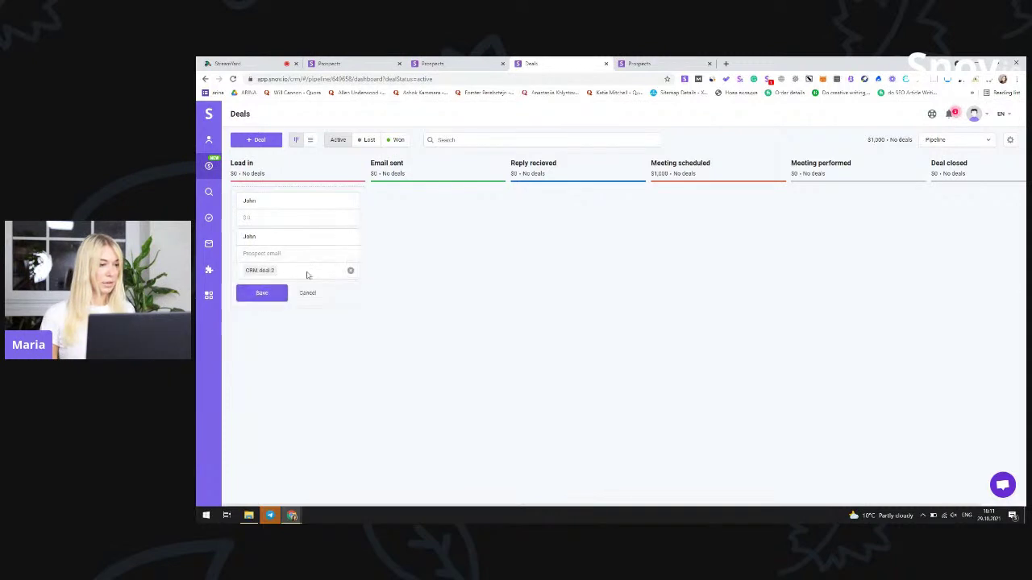
click(350, 270)
click(345, 276)
click(297, 308)
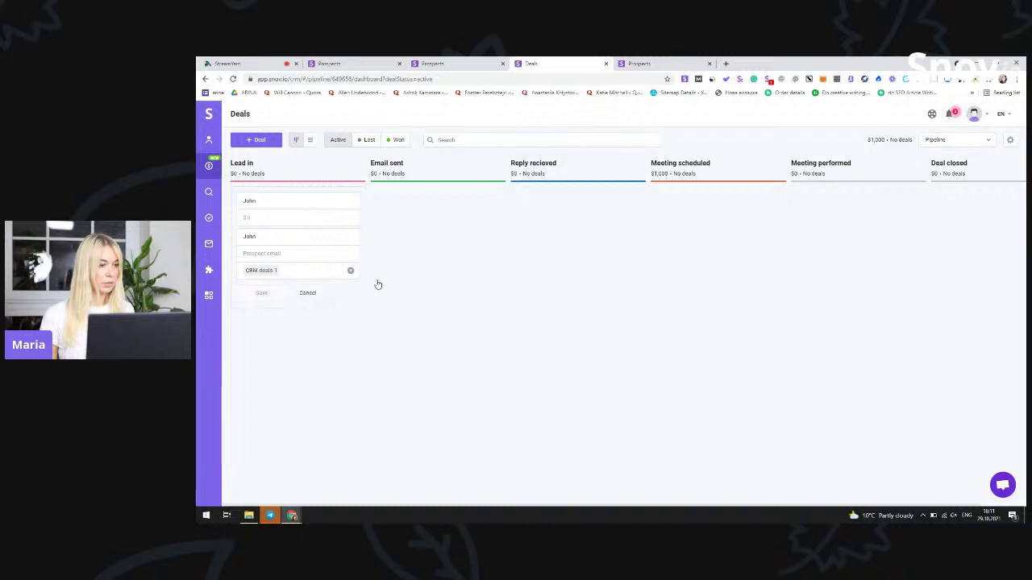
click(271, 292)
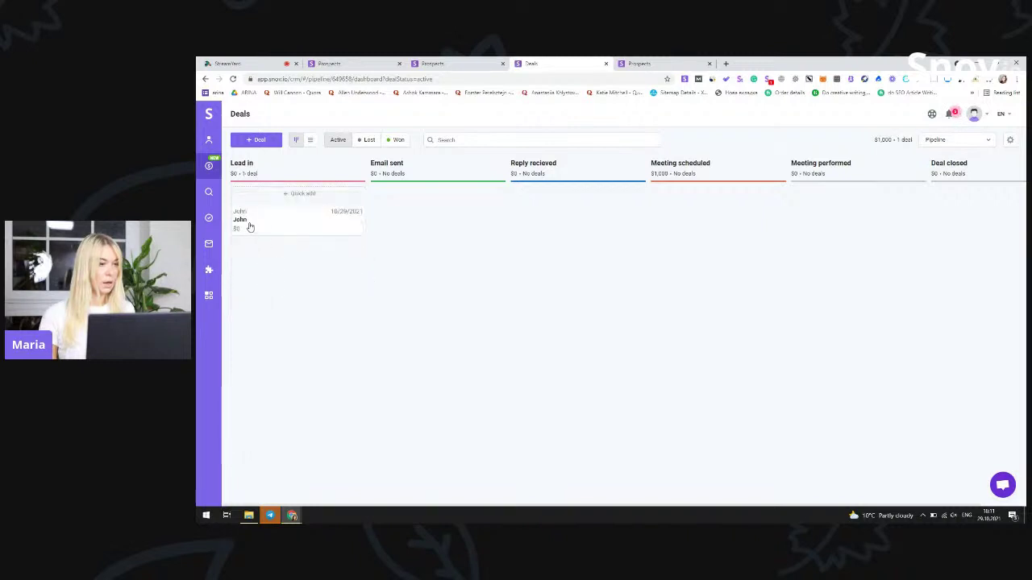
click(246, 141)
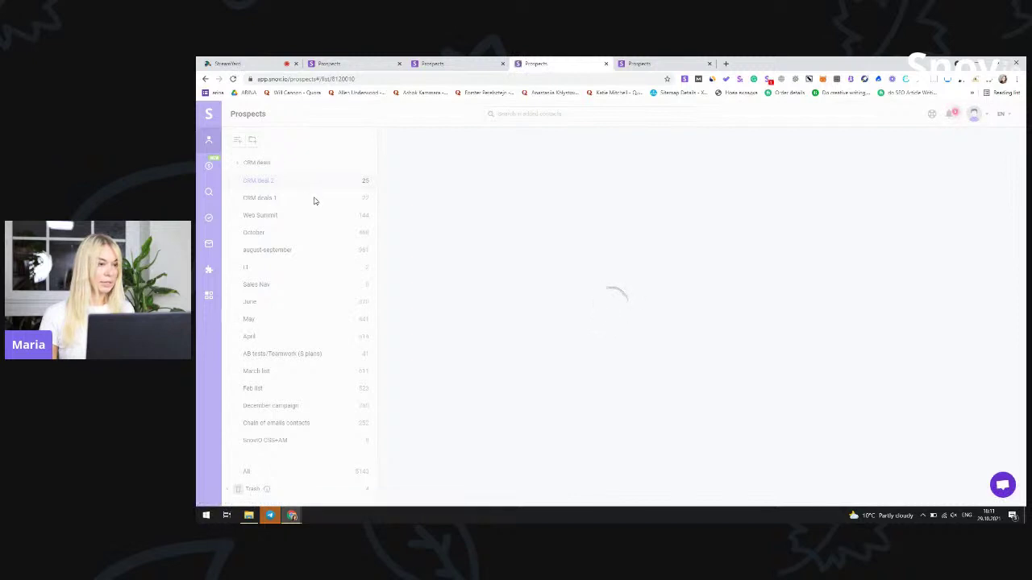
click(312, 201)
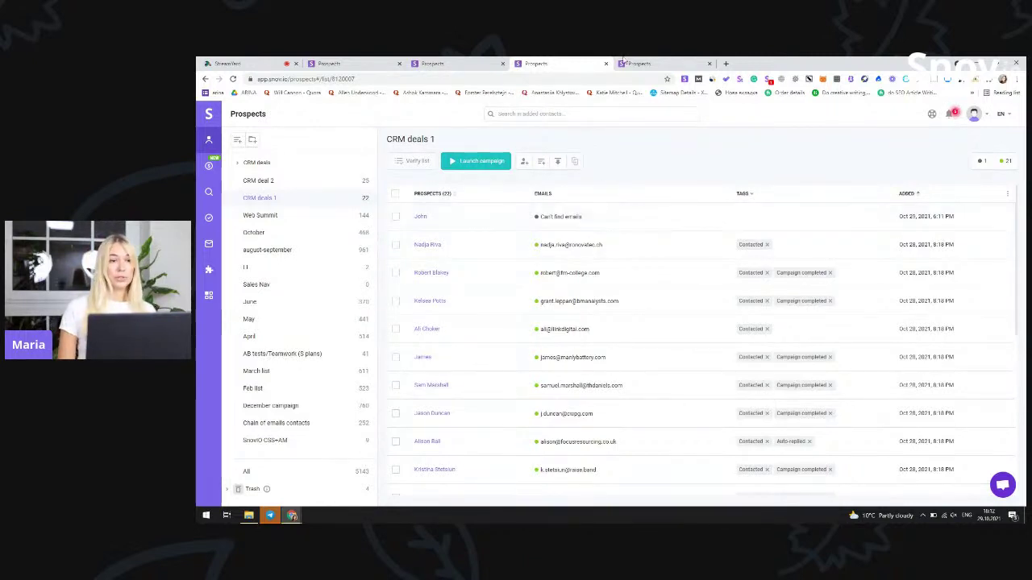
click(210, 167)
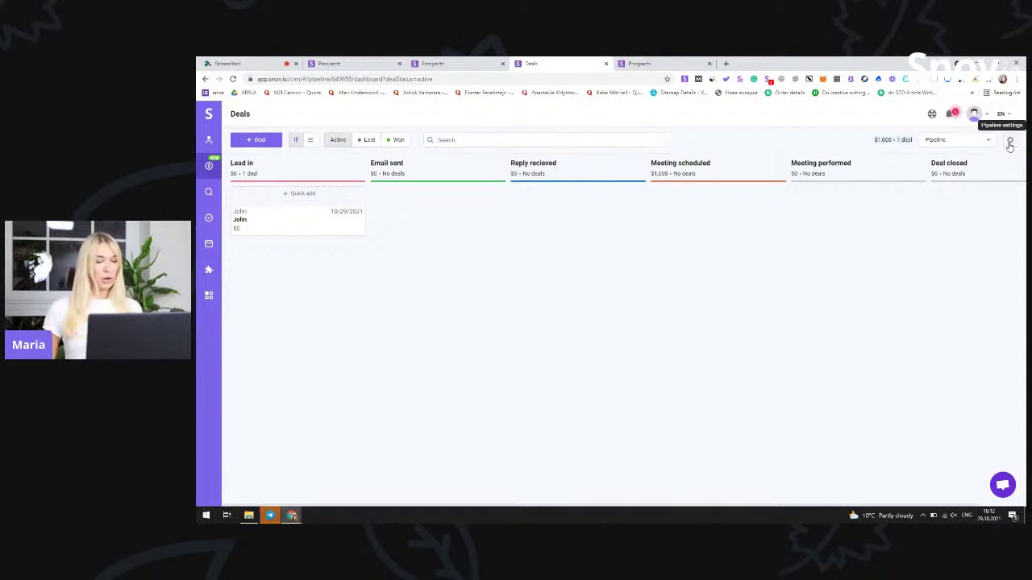
click(209, 139)
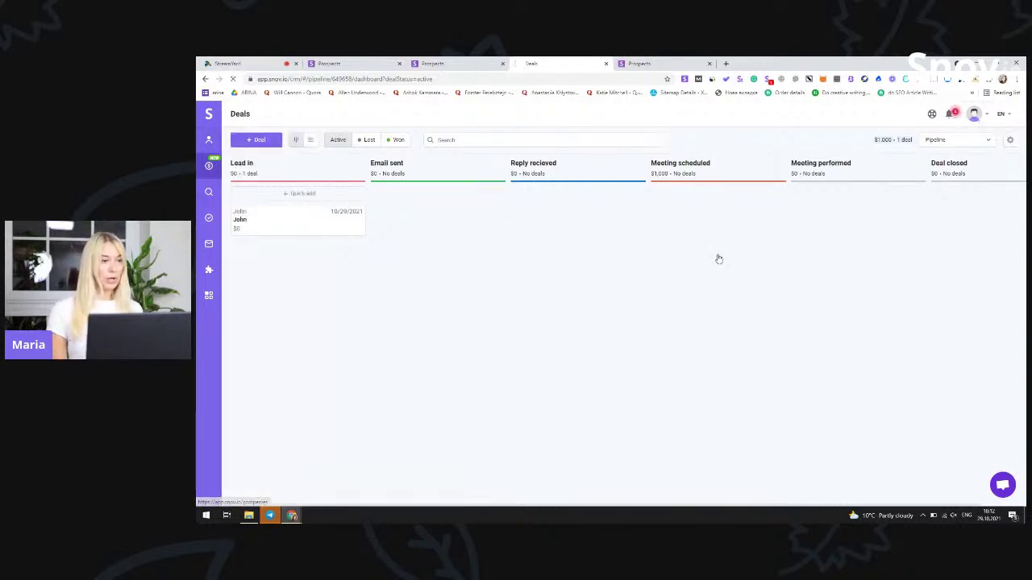